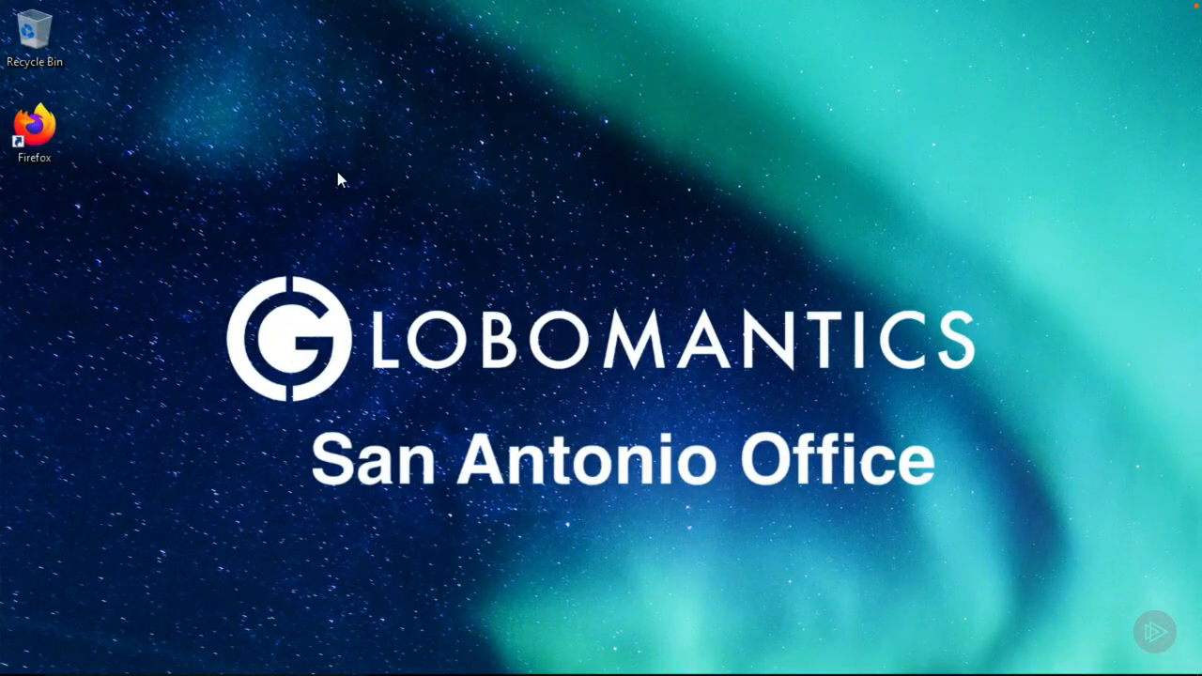
Step: Open the network share \\10.20.2.5\Share$ through the Run dialog to test access from the San Antonio office
key(super+r)
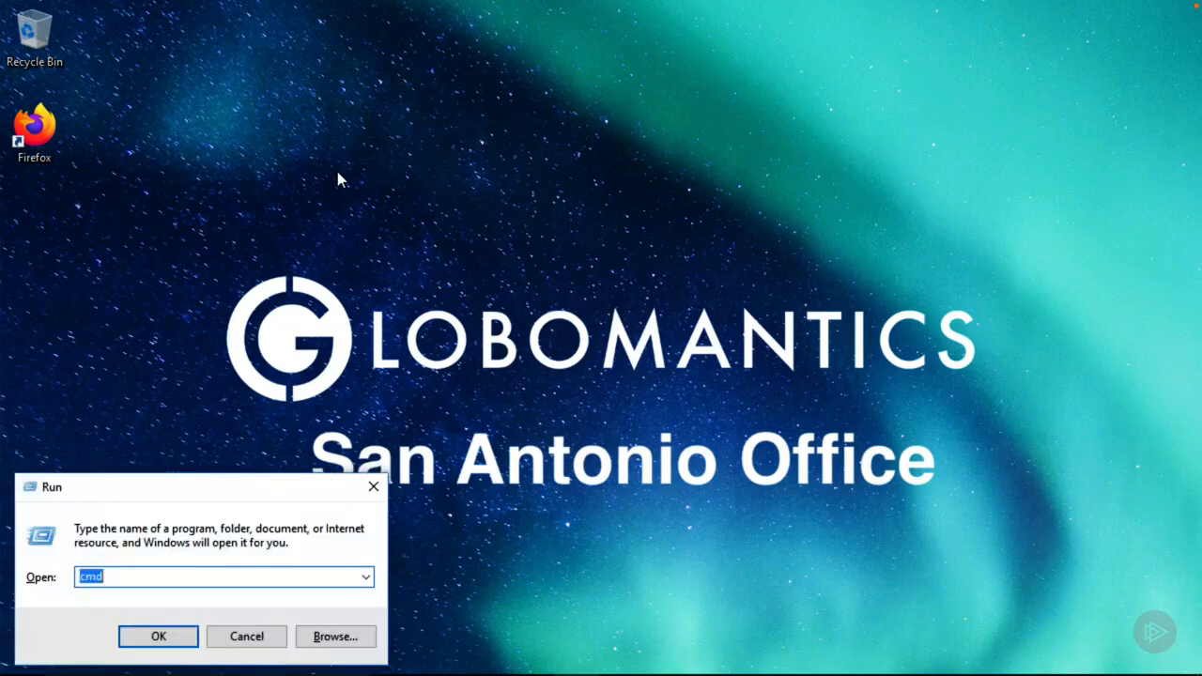
text(\\10.20.2.5\Share)
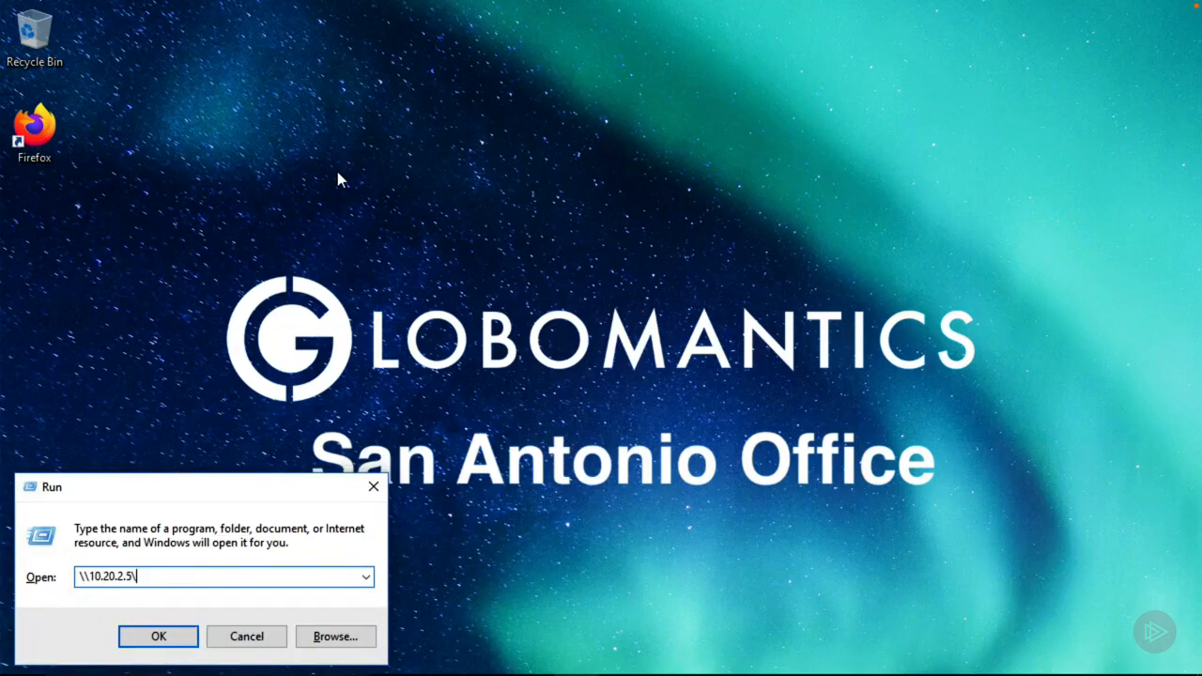
text($)
key(Return)
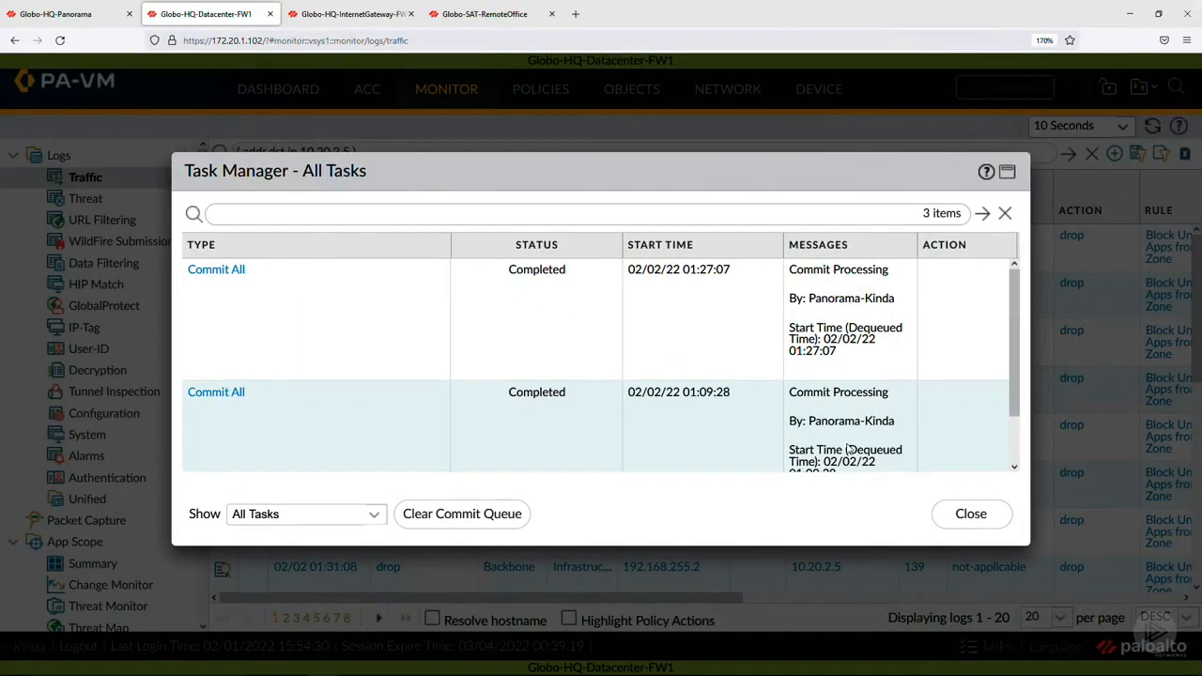
Step: Dismiss the task lists on the Datacenter and Internet Gateway firewalls, and refresh the gateway's traffic log for destination 10.20.2.5
click(954, 513)
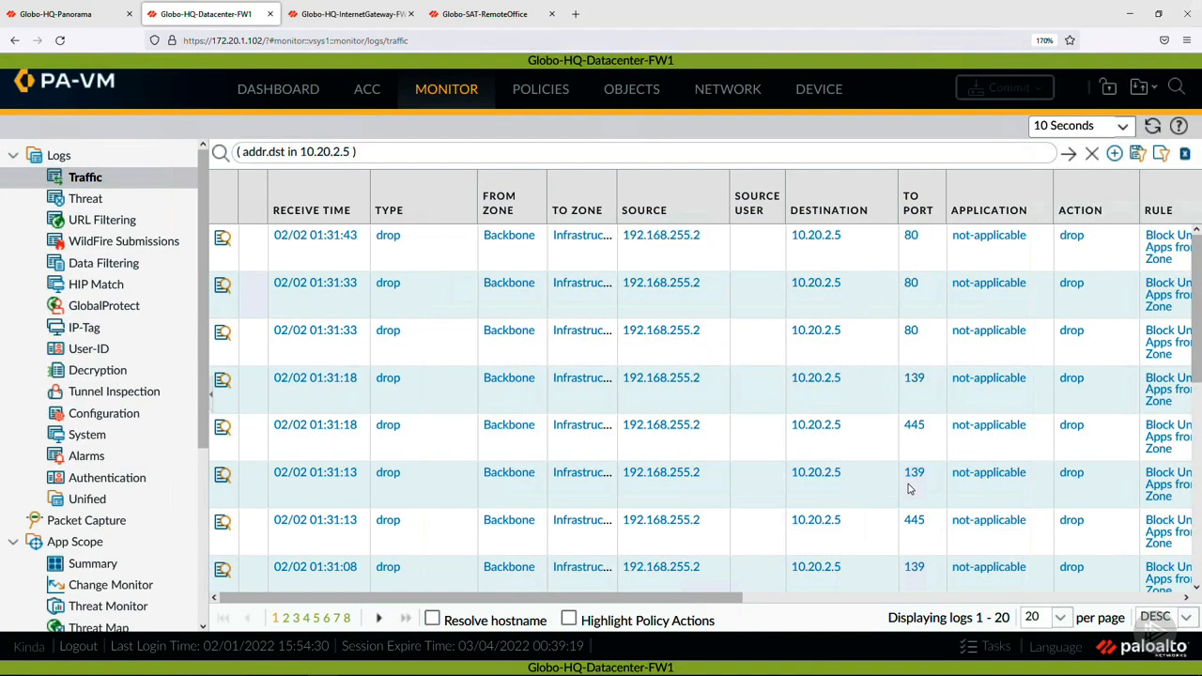
click(366, 19)
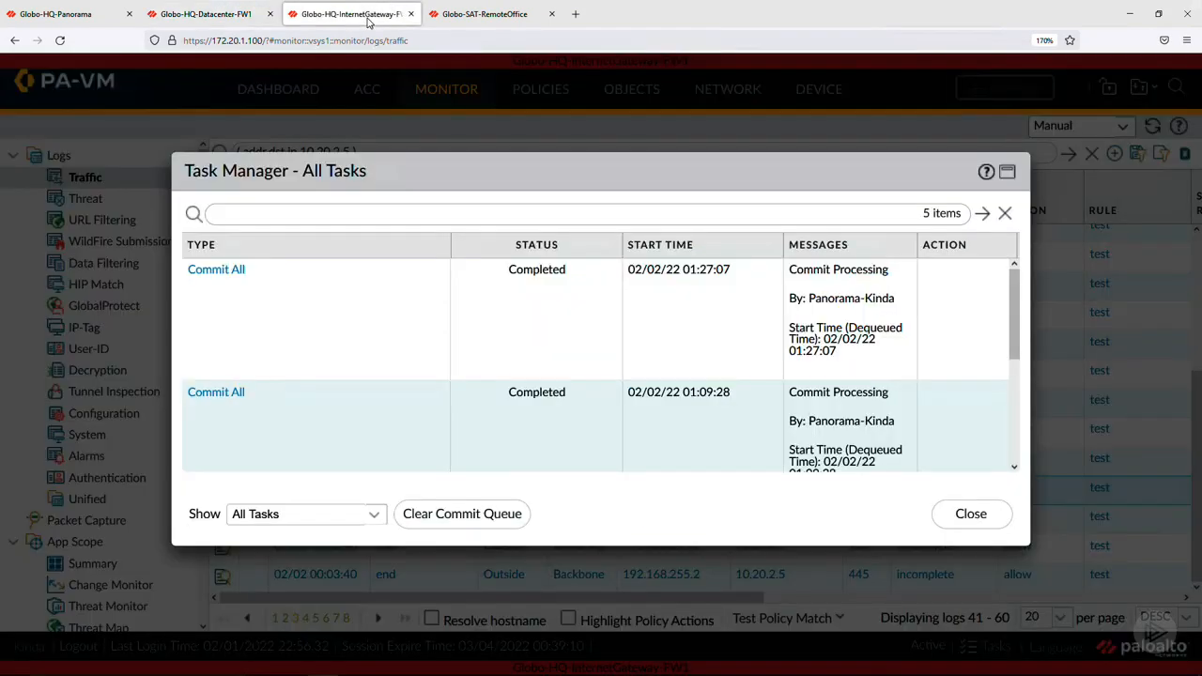
click(967, 514)
scroll(975, 518, up, 3)
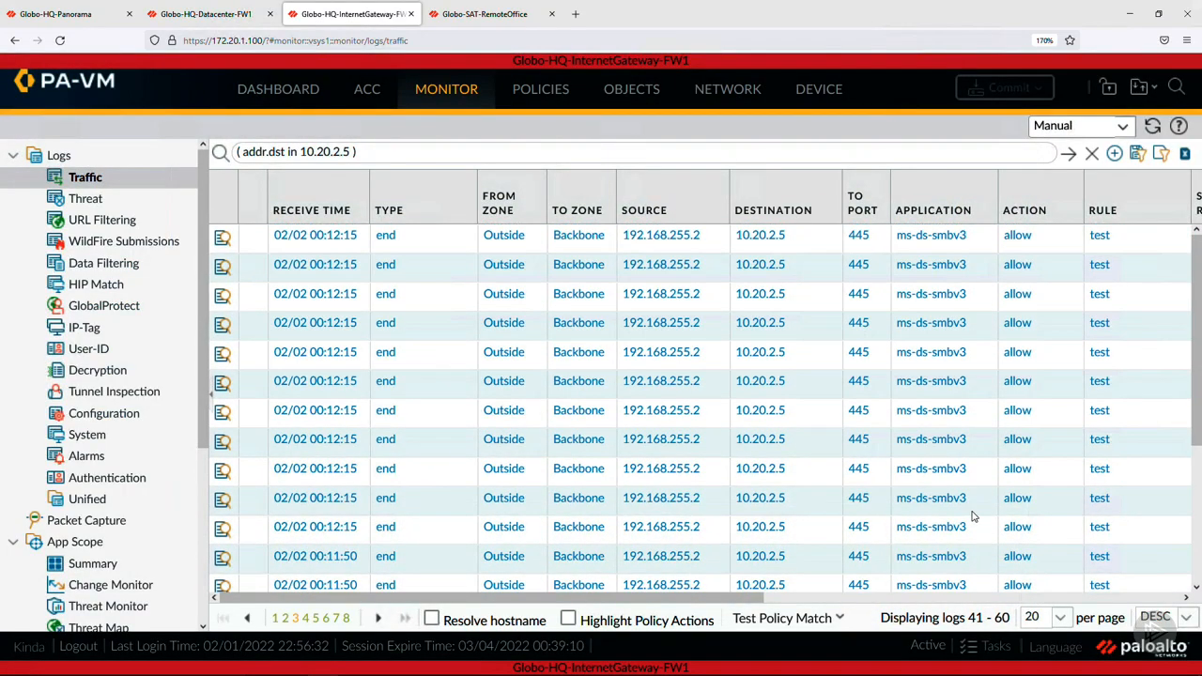
click(1152, 128)
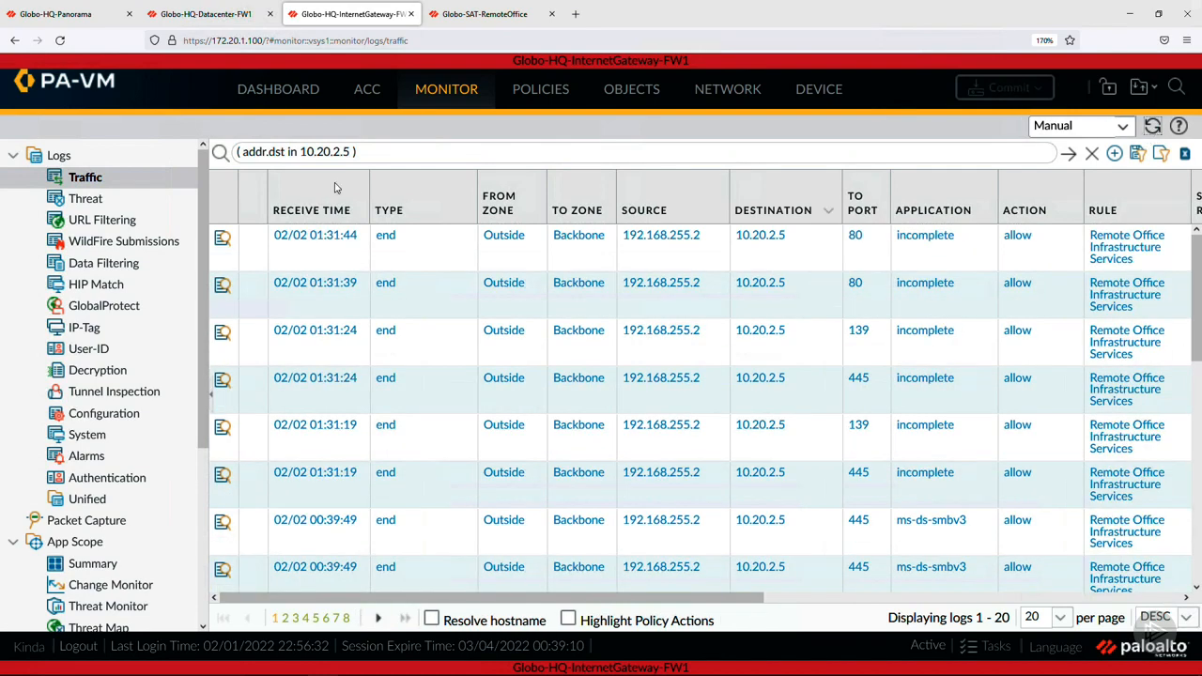
Step: Review Panorama's traffic log for destination 10.20.2.5 across all device groups, checking action, rule and session end reason, and refresh it
click(77, 19)
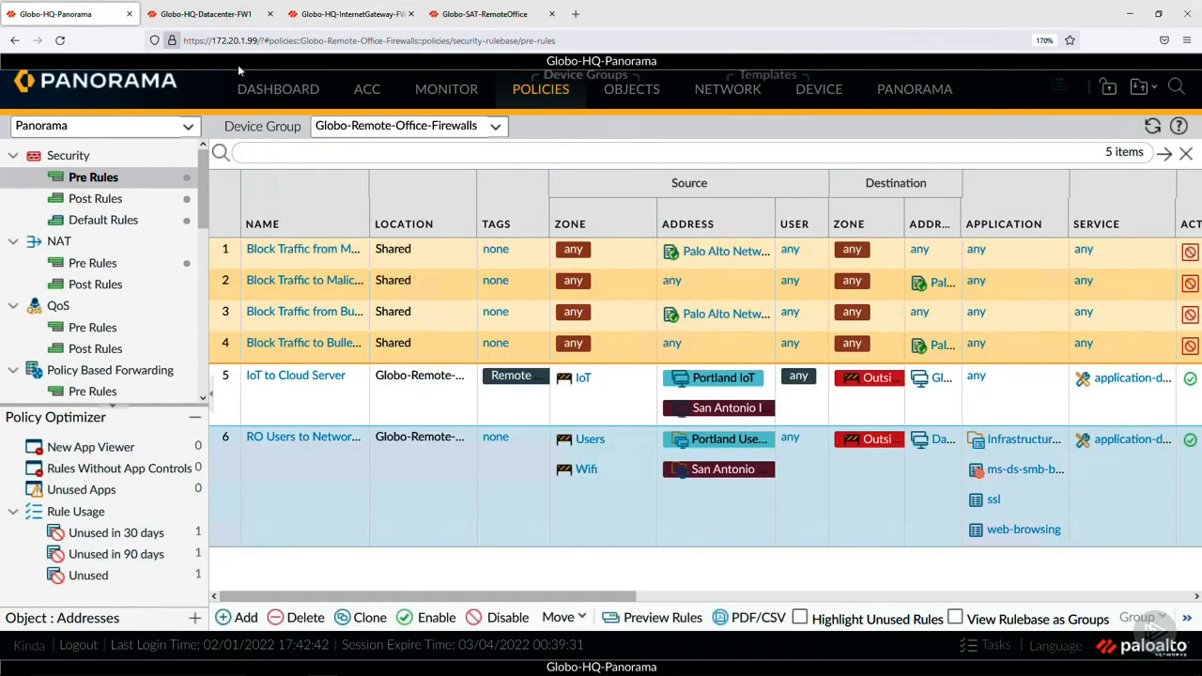
click(420, 98)
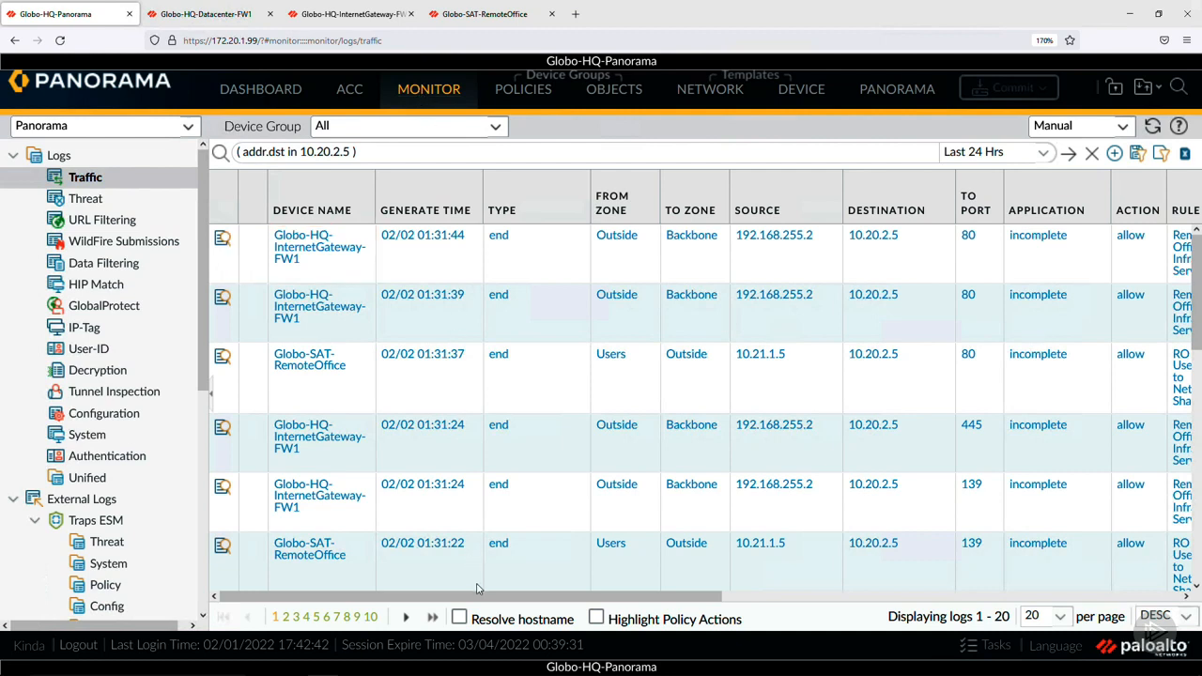
drag(476, 597, 551, 602)
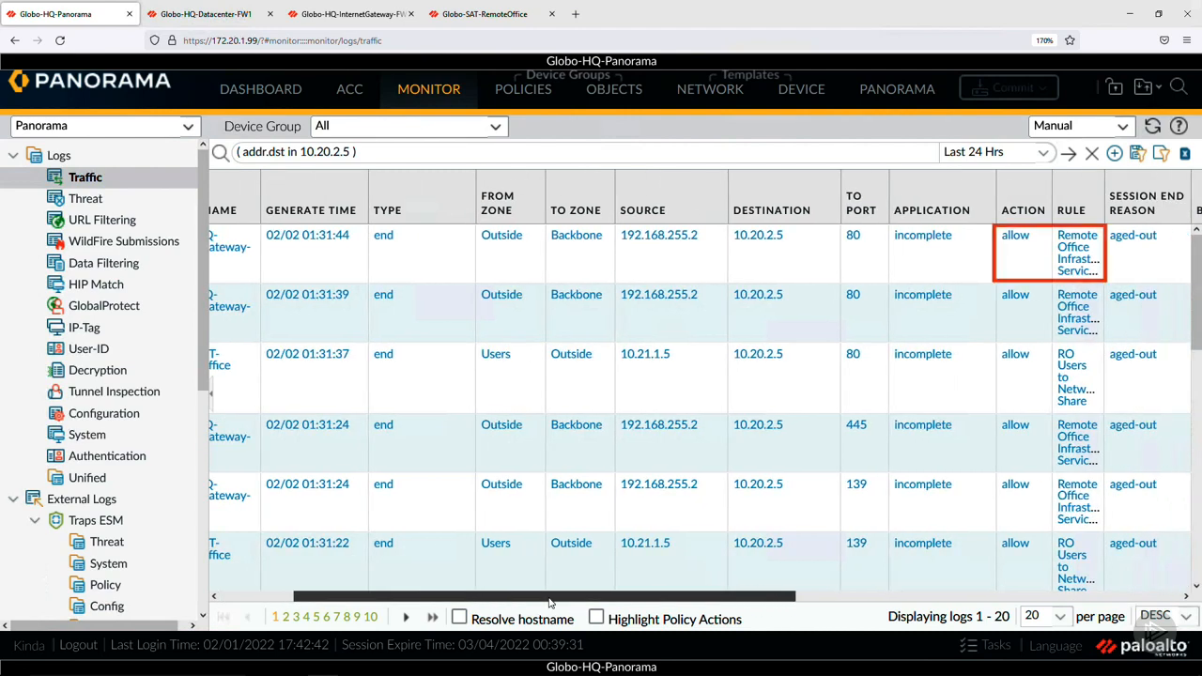
drag(551, 602, 479, 601)
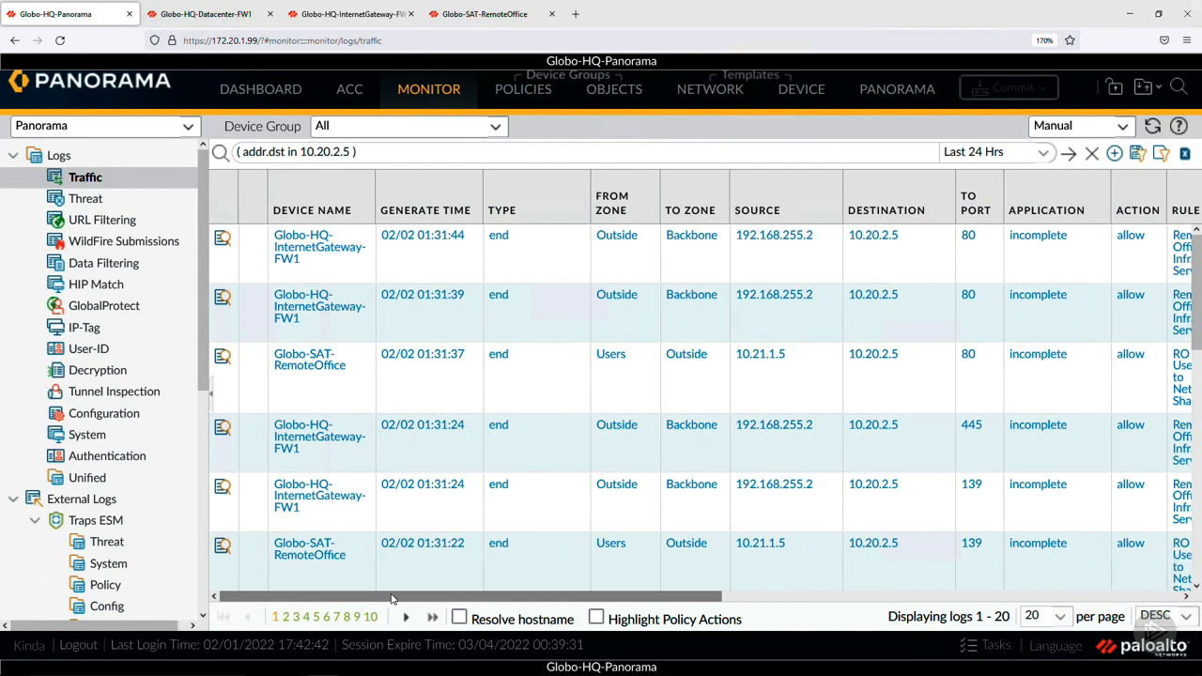
scroll(394, 590, down, 5)
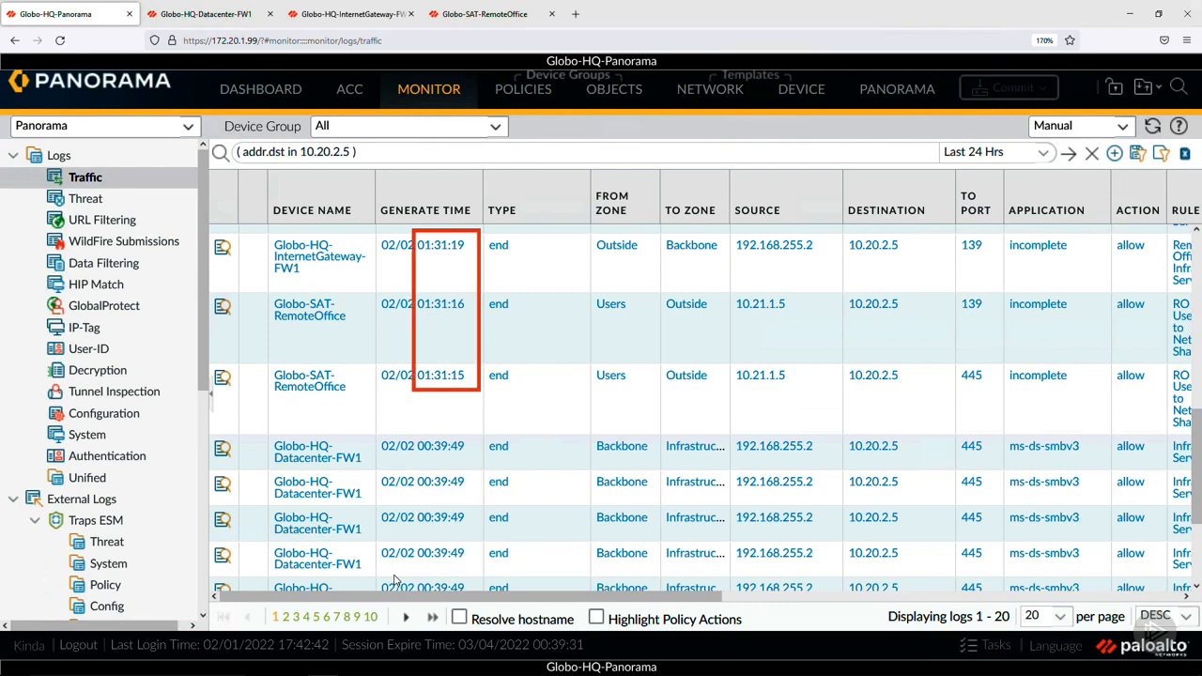
scroll(394, 583, up, 5)
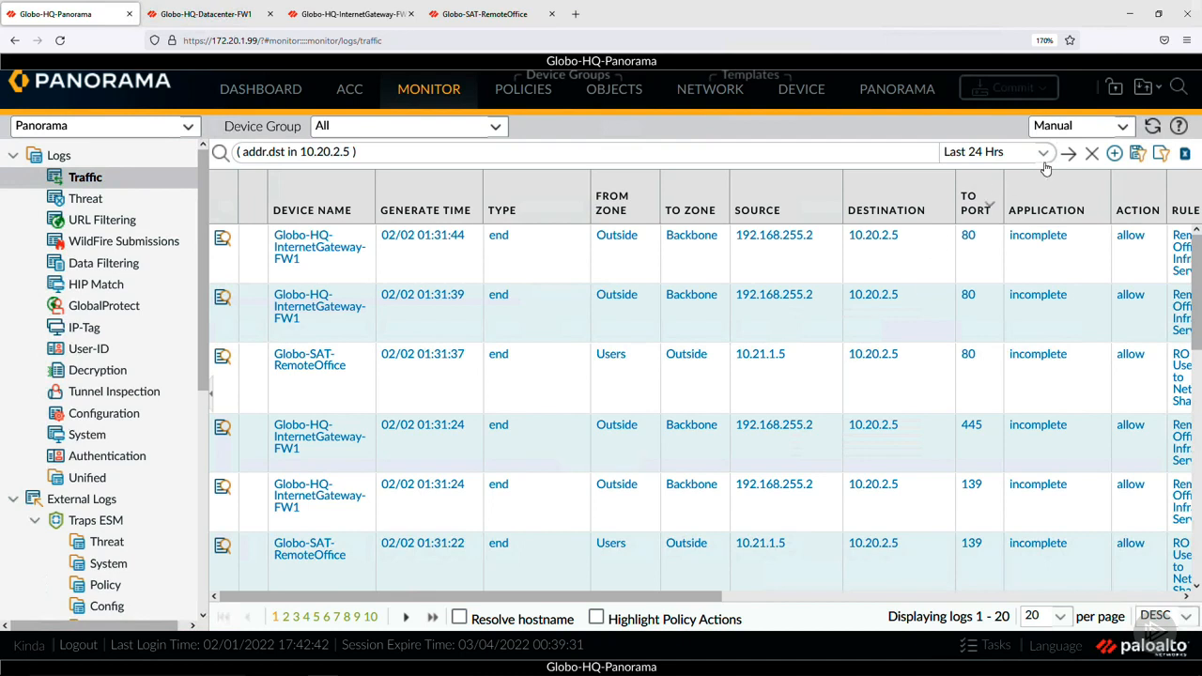
click(1152, 127)
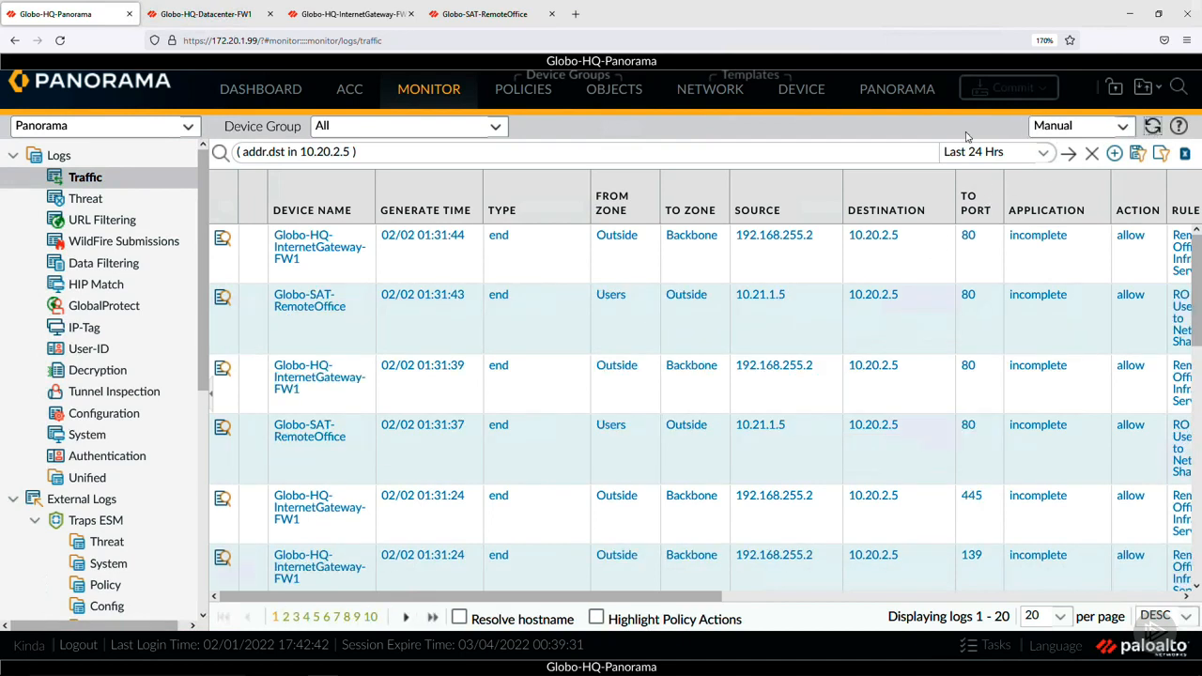
Step: Check the rule and session end reason of the traffic to 10.20.2.5 in the Globo-HQ-Datacenter-FW1 traffic log
click(252, 21)
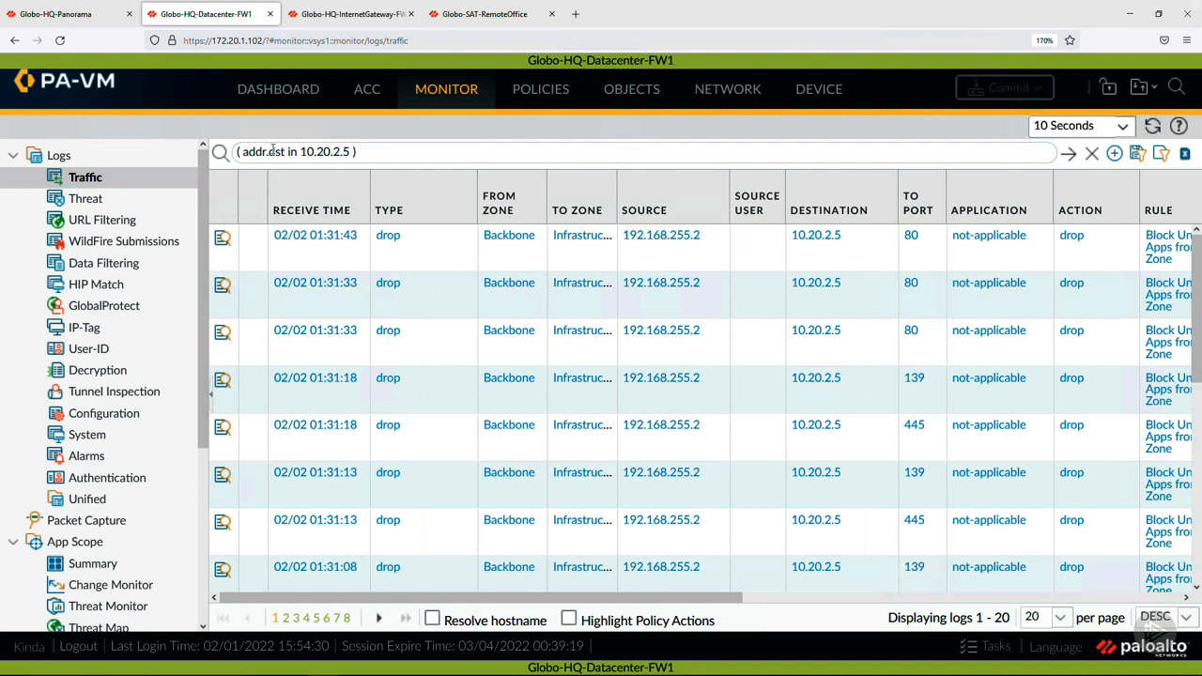
drag(562, 599, 684, 603)
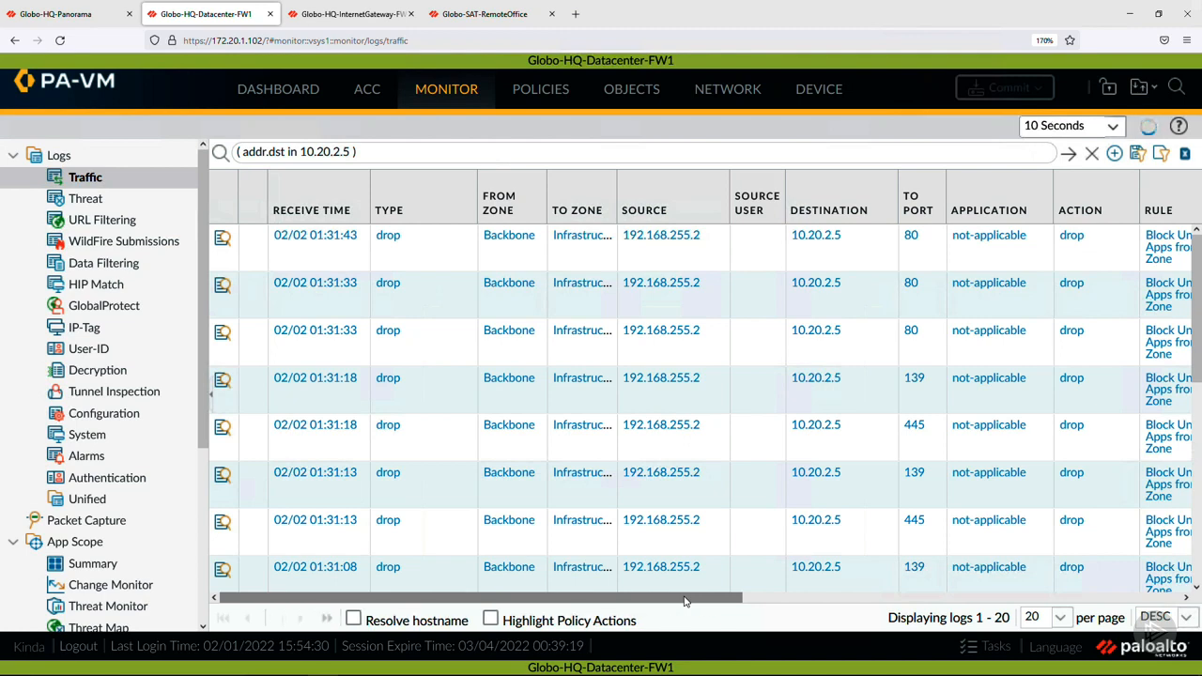
drag(686, 599, 794, 620)
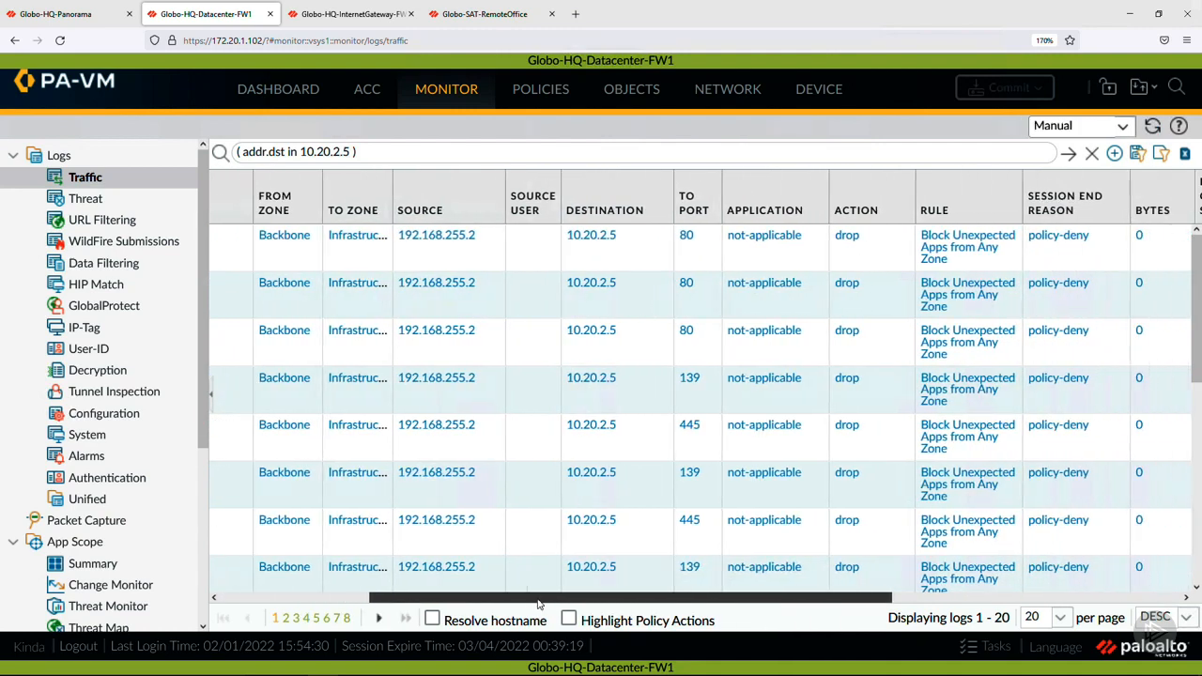
drag(540, 604, 546, 604)
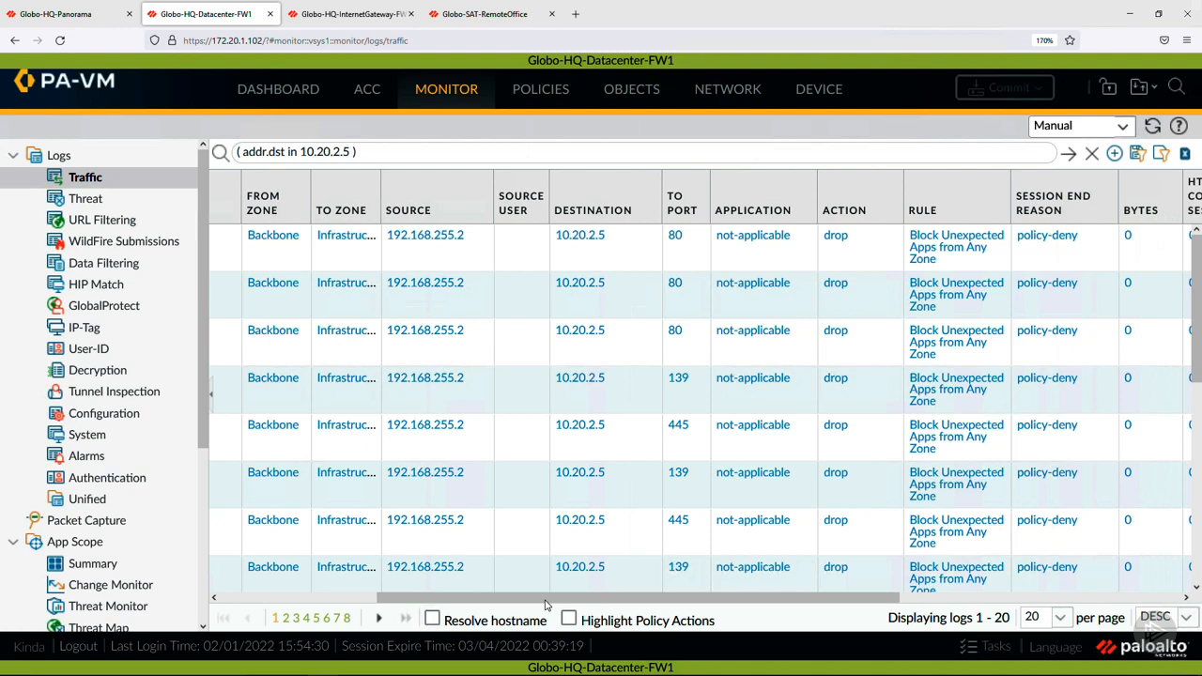
Step: In Panorama, review the remote office infrastructure rules among the security pre-rules of the Globo-HQ-InternetGateway-FWs device group
click(75, 14)
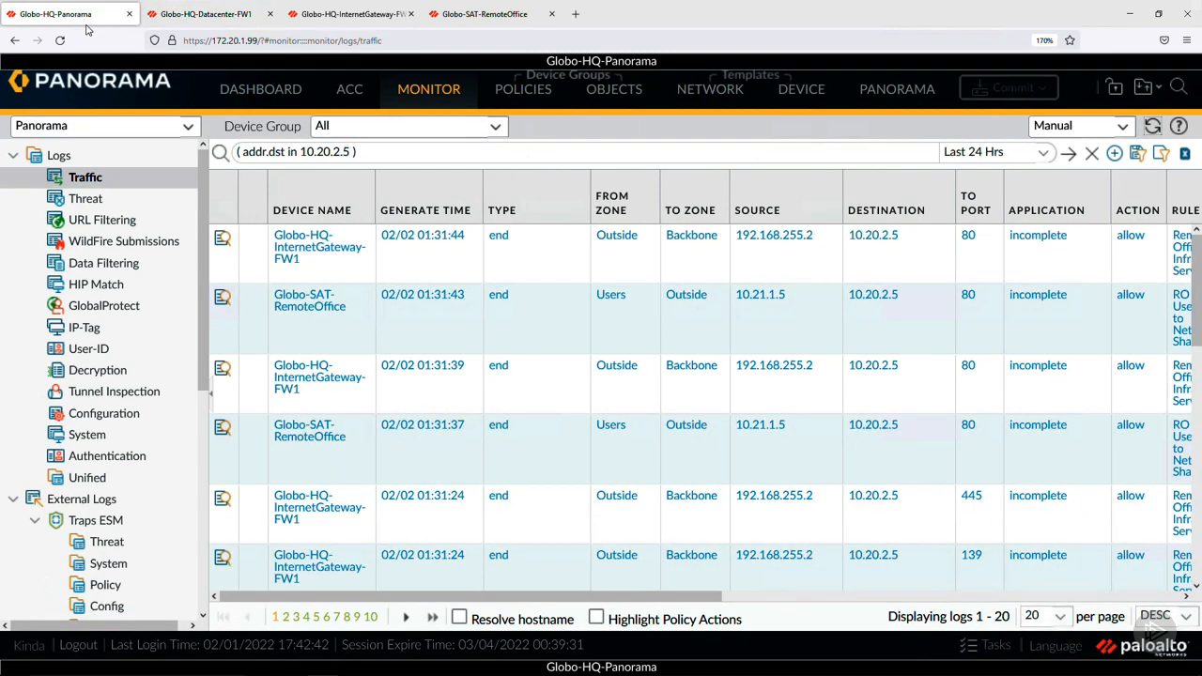
click(497, 91)
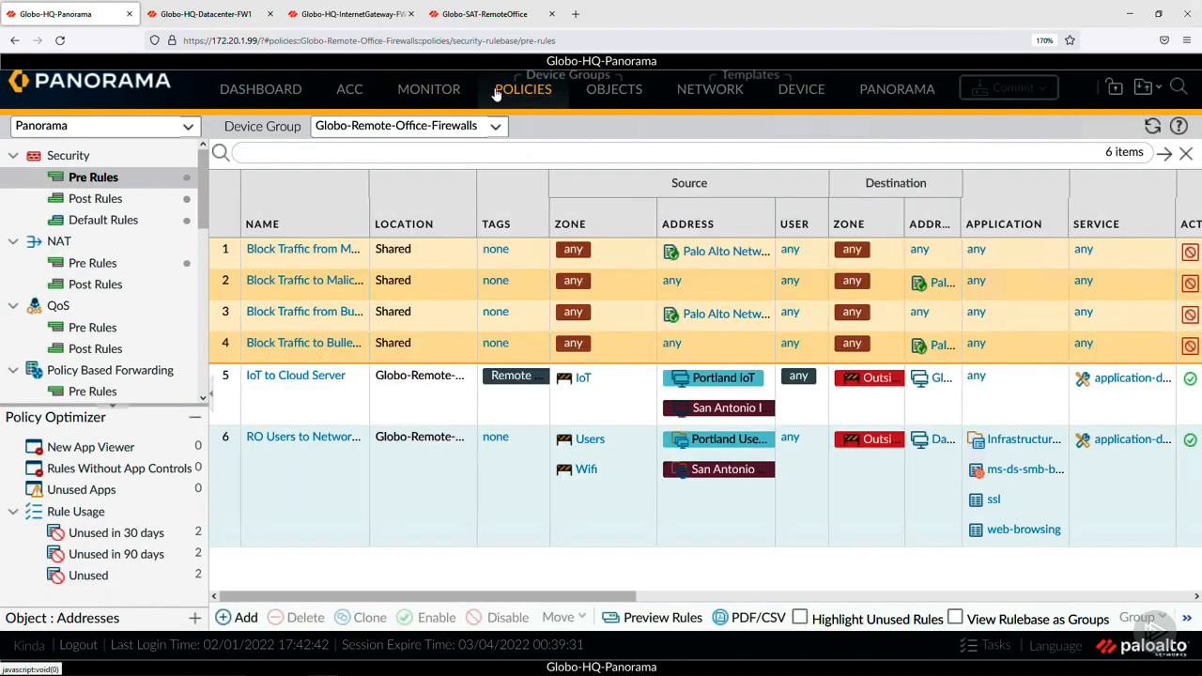
click(498, 128)
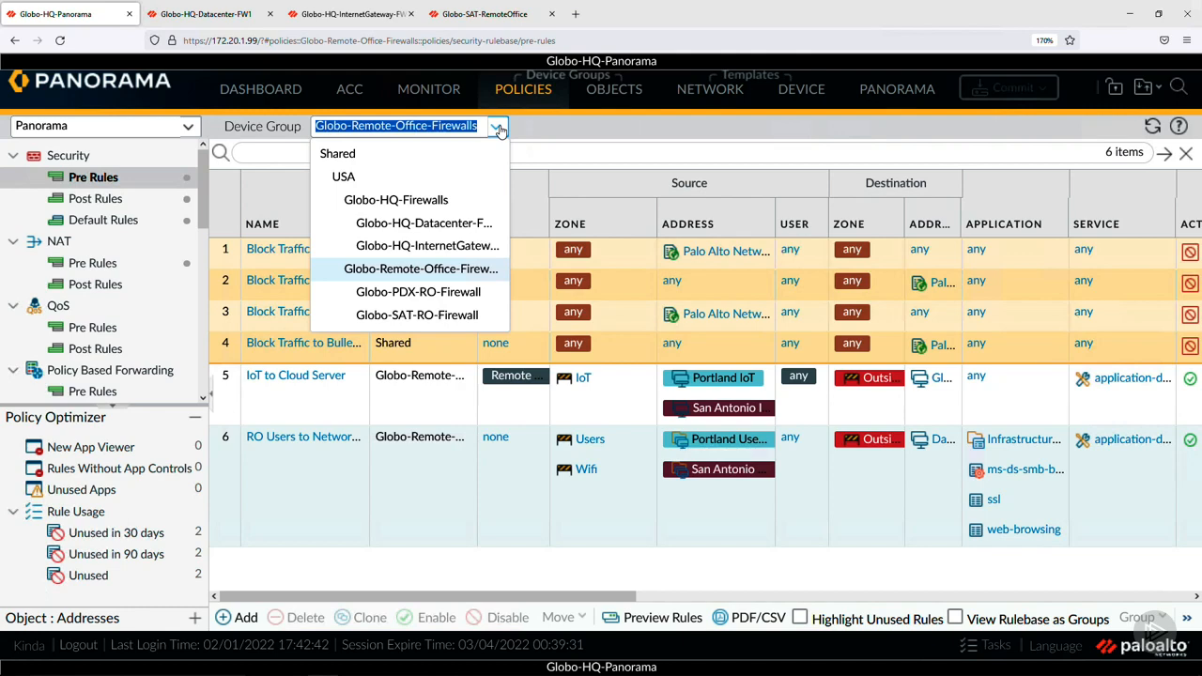
click(446, 246)
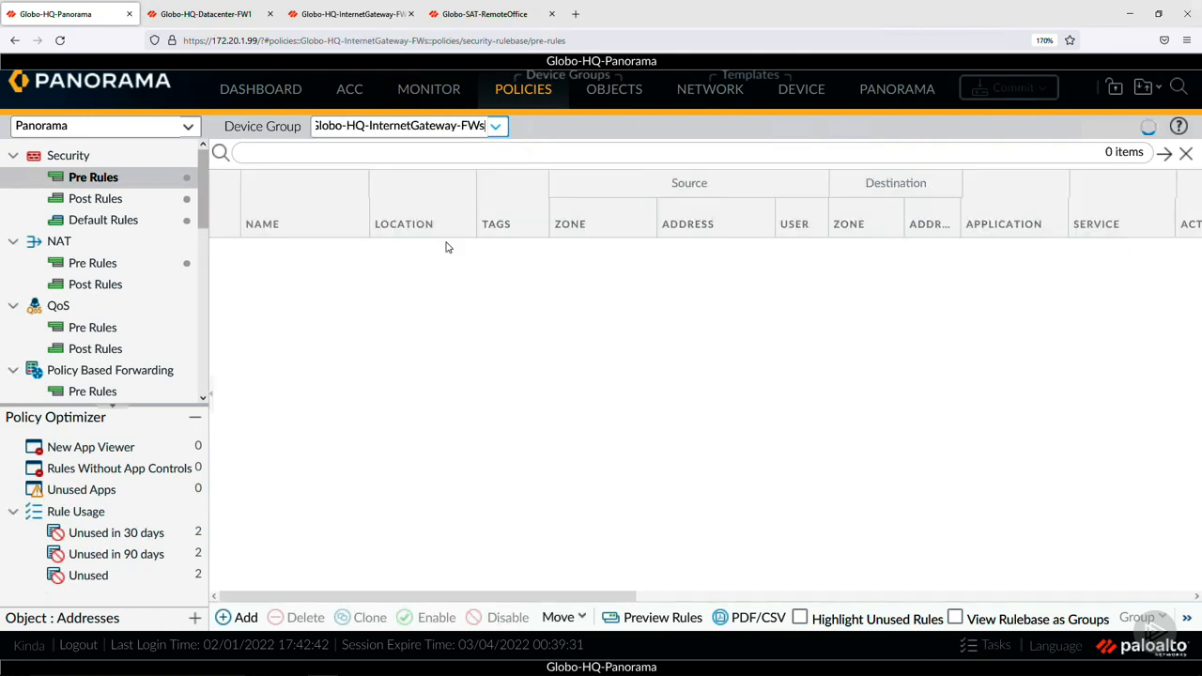
scroll(445, 276, down, 5)
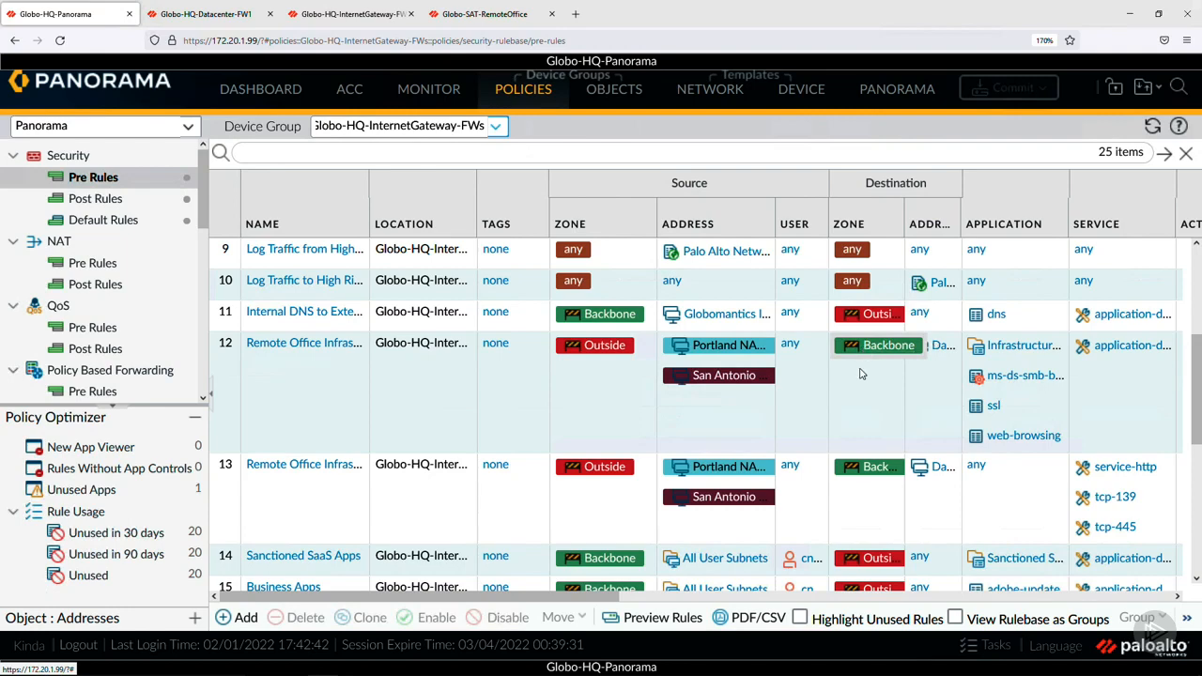
Step: Show the security pre-rules of the Globo-HQ-Datacenter-FWs device group and locate the Infrastructure Services rule
click(495, 126)
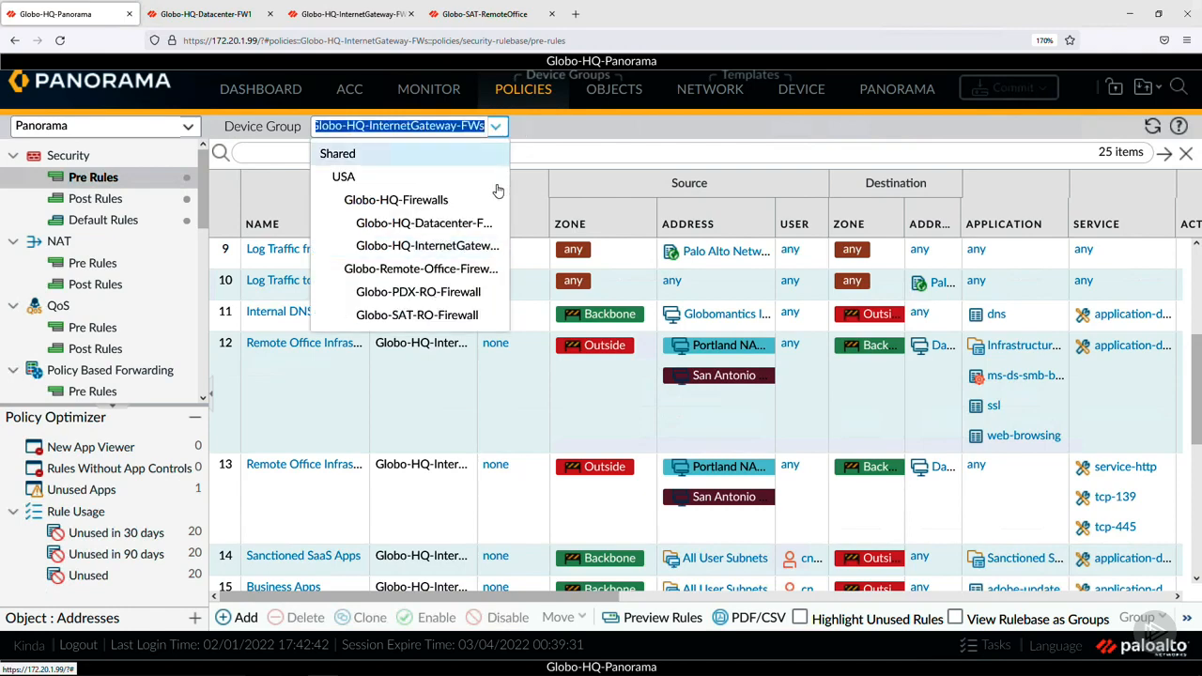
click(472, 223)
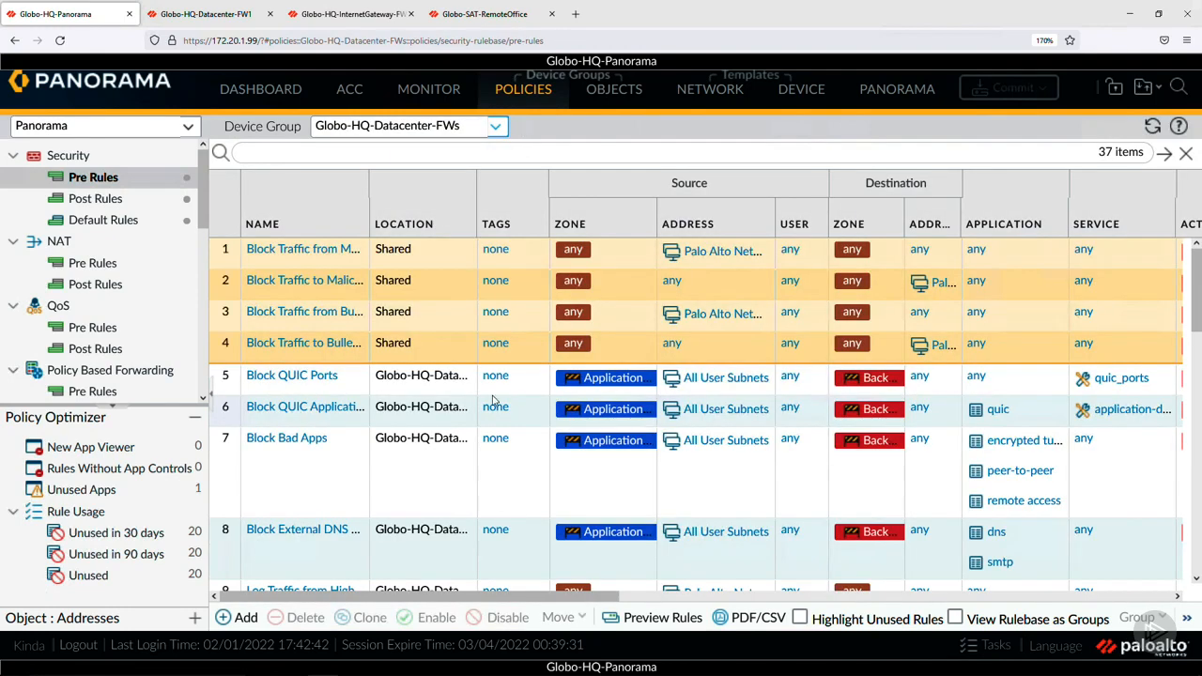
scroll(492, 400, down, 5)
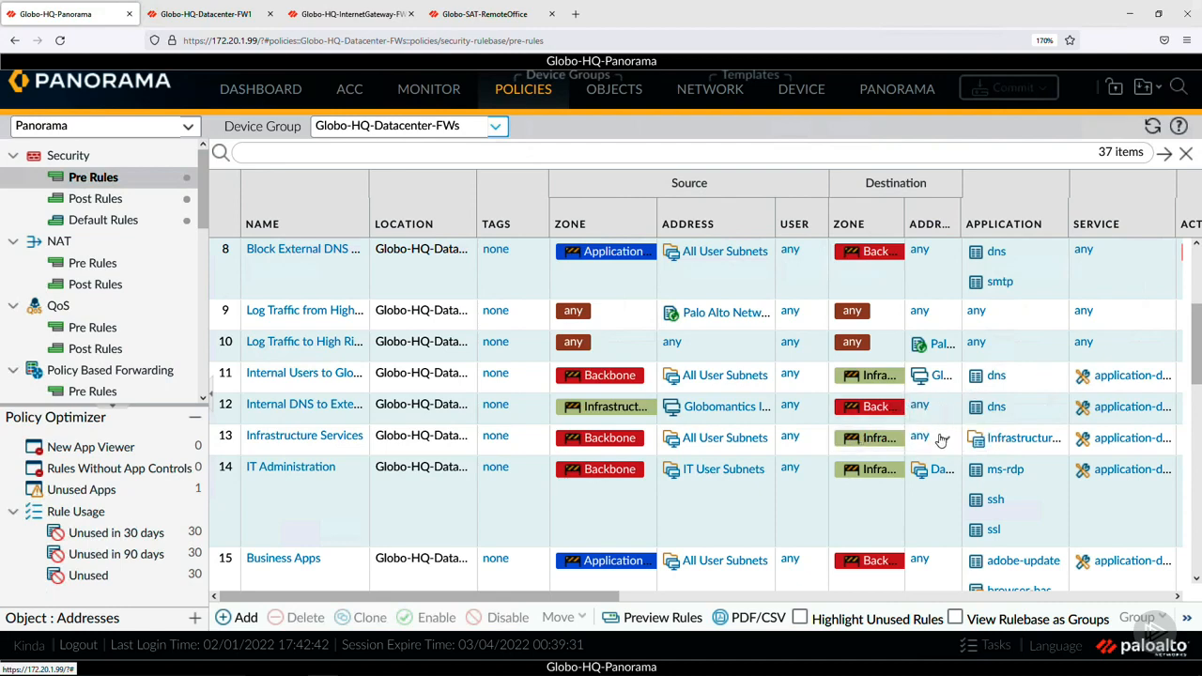
Step: Inspect the members of the All User Subnets source address group in the Infrastructure Services rule, including the Portland and San Antonio subnets
right_click(759, 444)
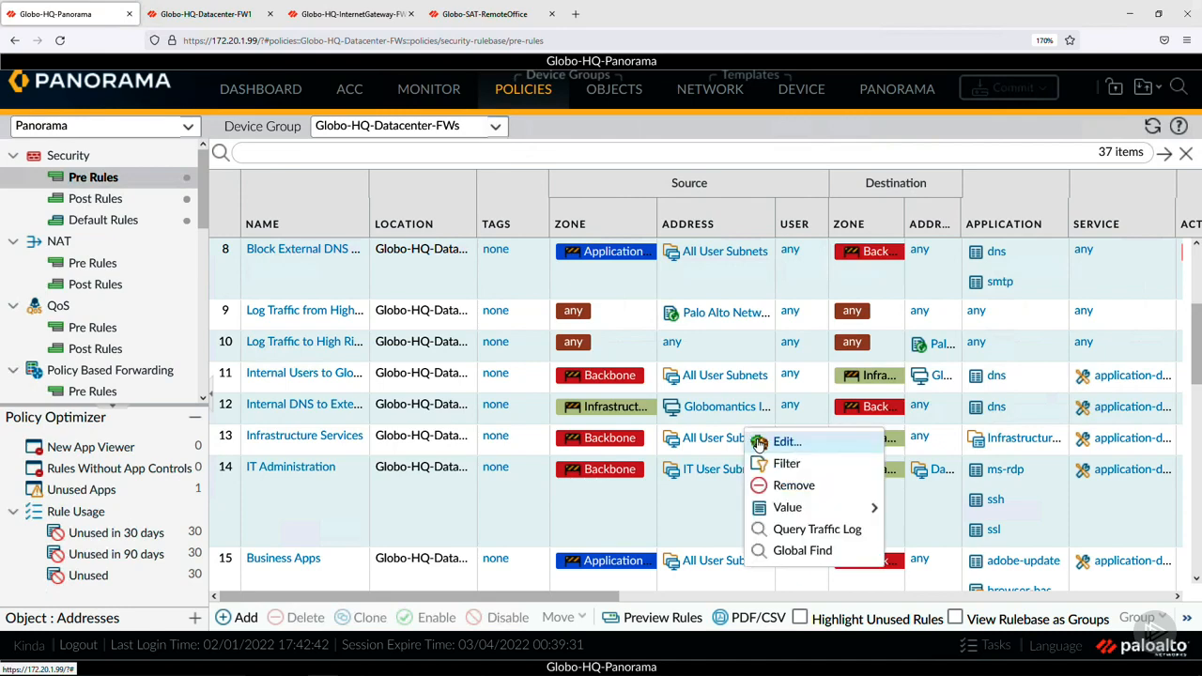
mouse_move(759, 507)
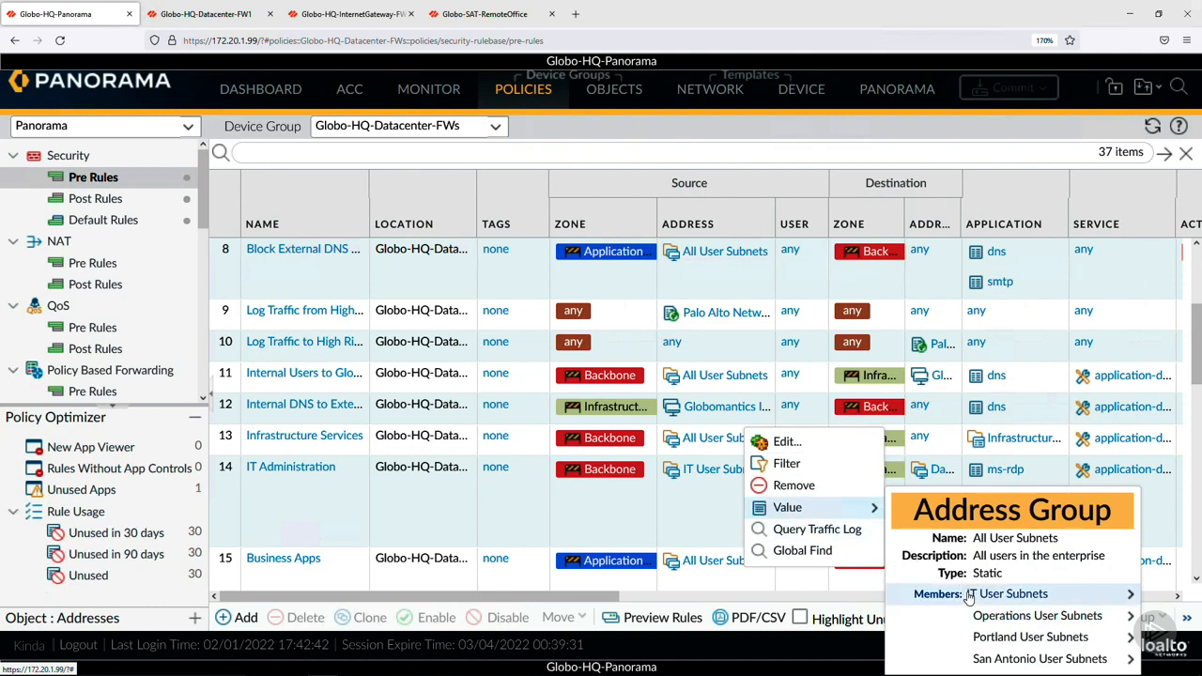
mouse_move(968, 595)
mouse_move(965, 617)
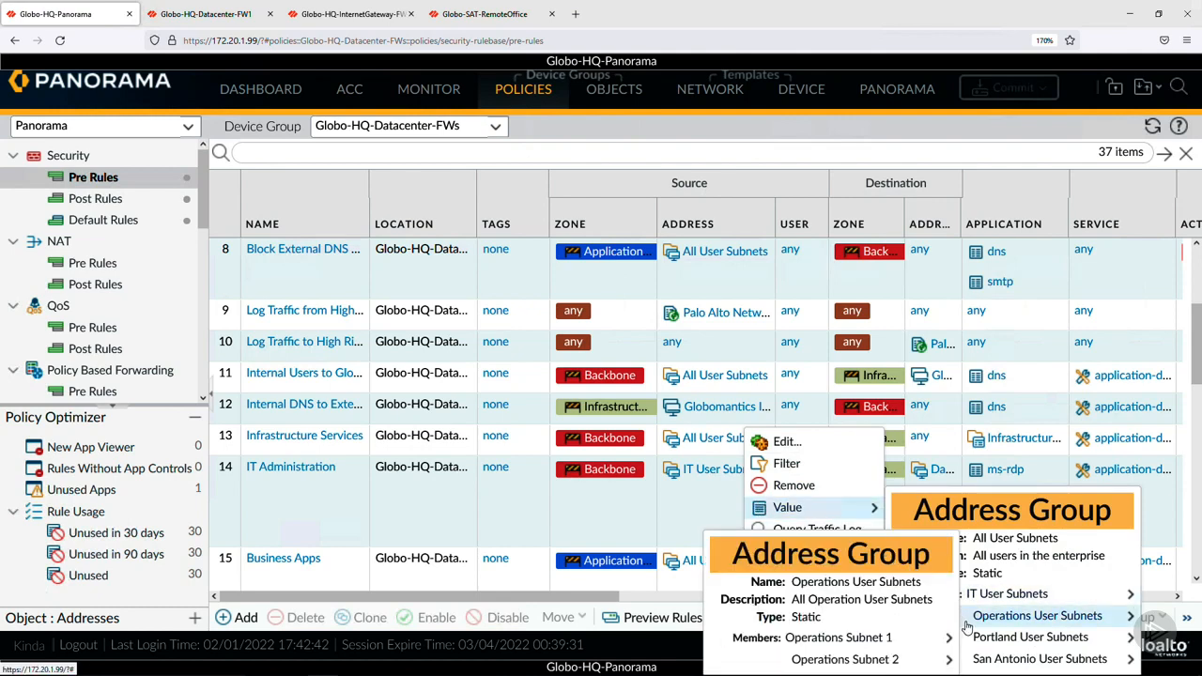
mouse_move(973, 640)
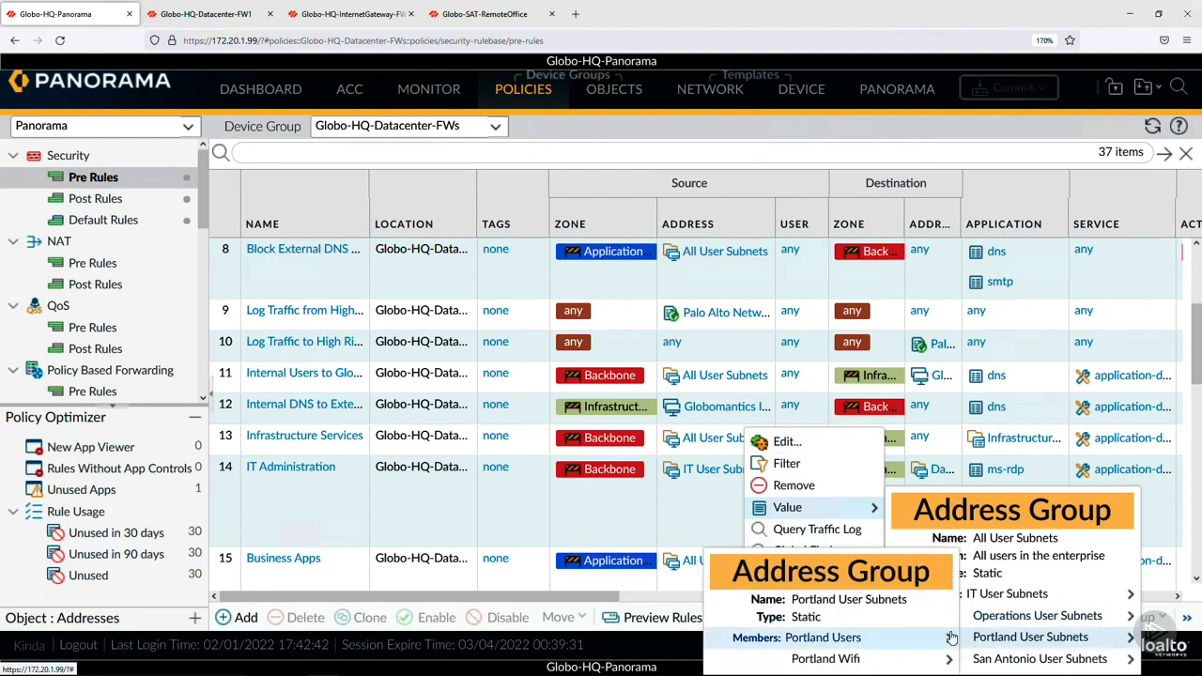
mouse_move(926, 660)
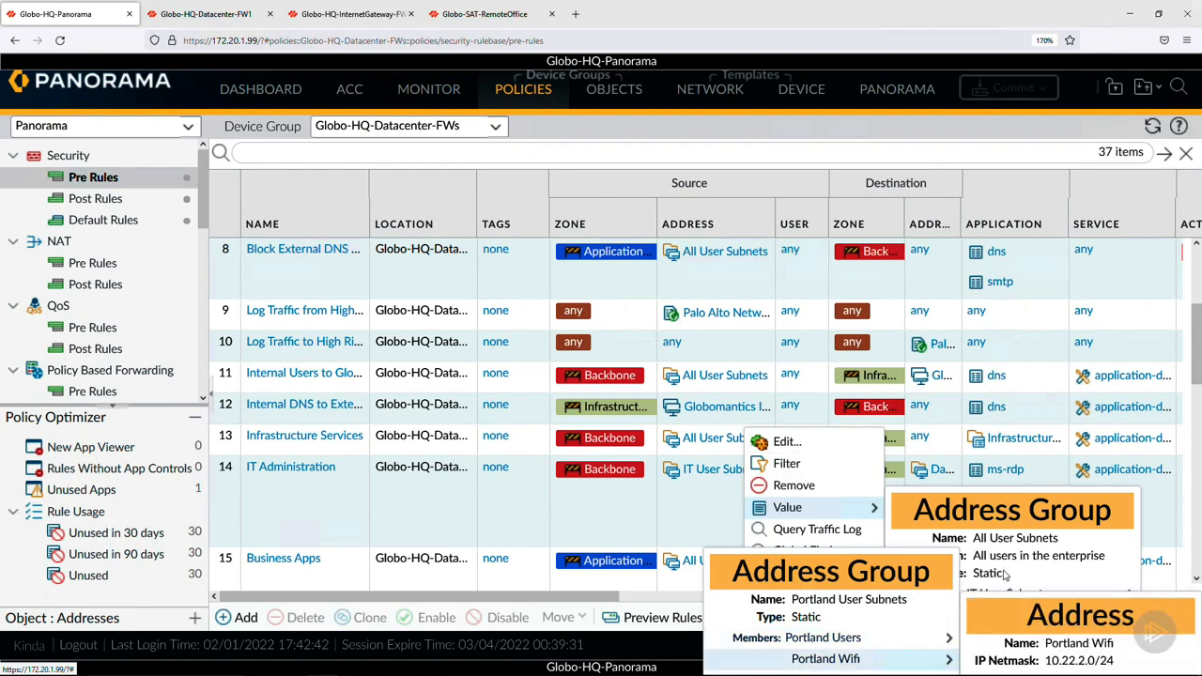
mouse_move(993, 660)
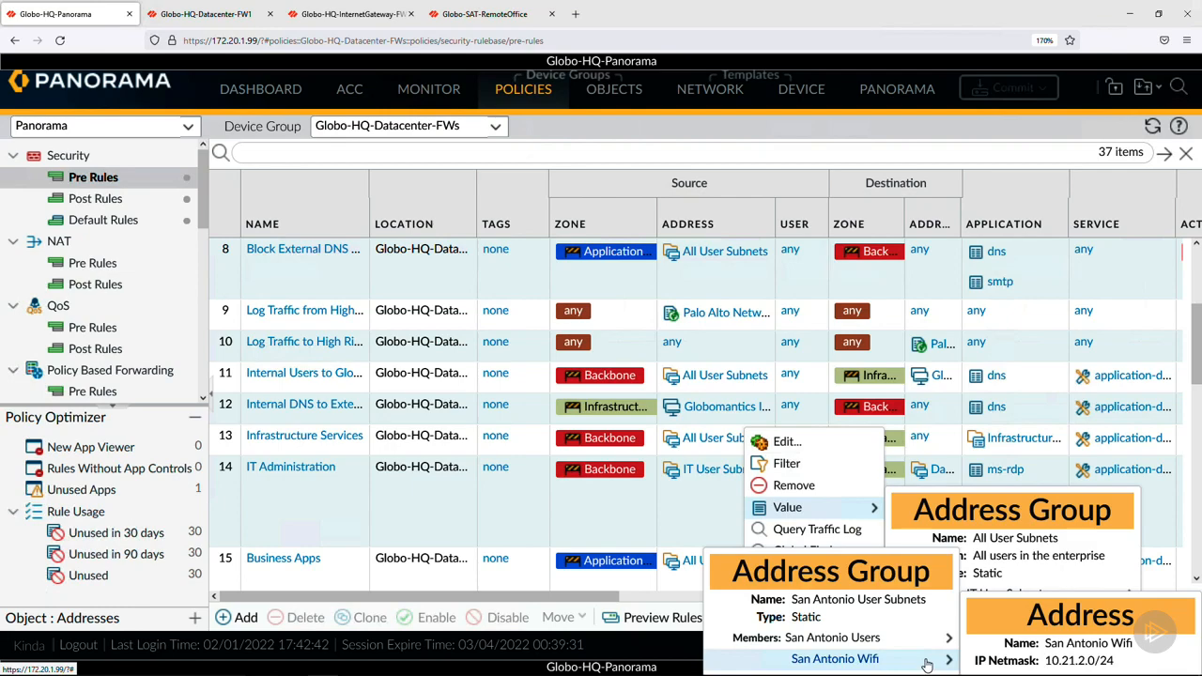
Step: Add San Antonio NAT IP and Portland NAT IP to the source addresses of the Infrastructure Services rule
click(787, 442)
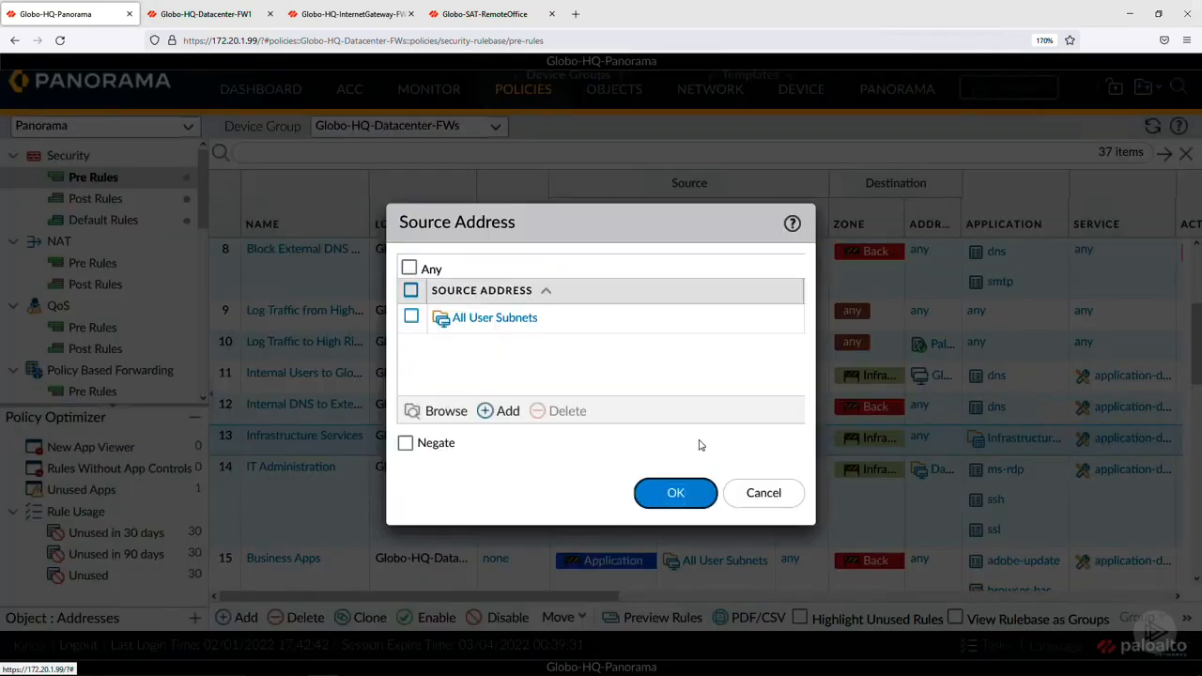
click(512, 415)
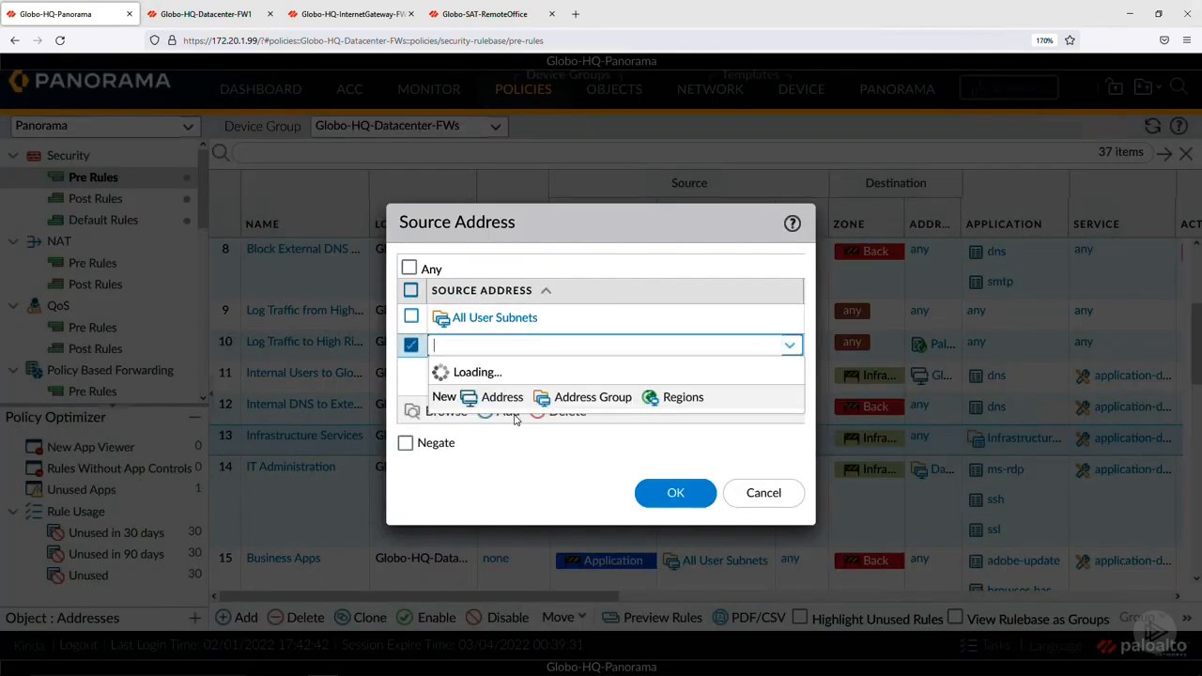
text(San)
click(515, 413)
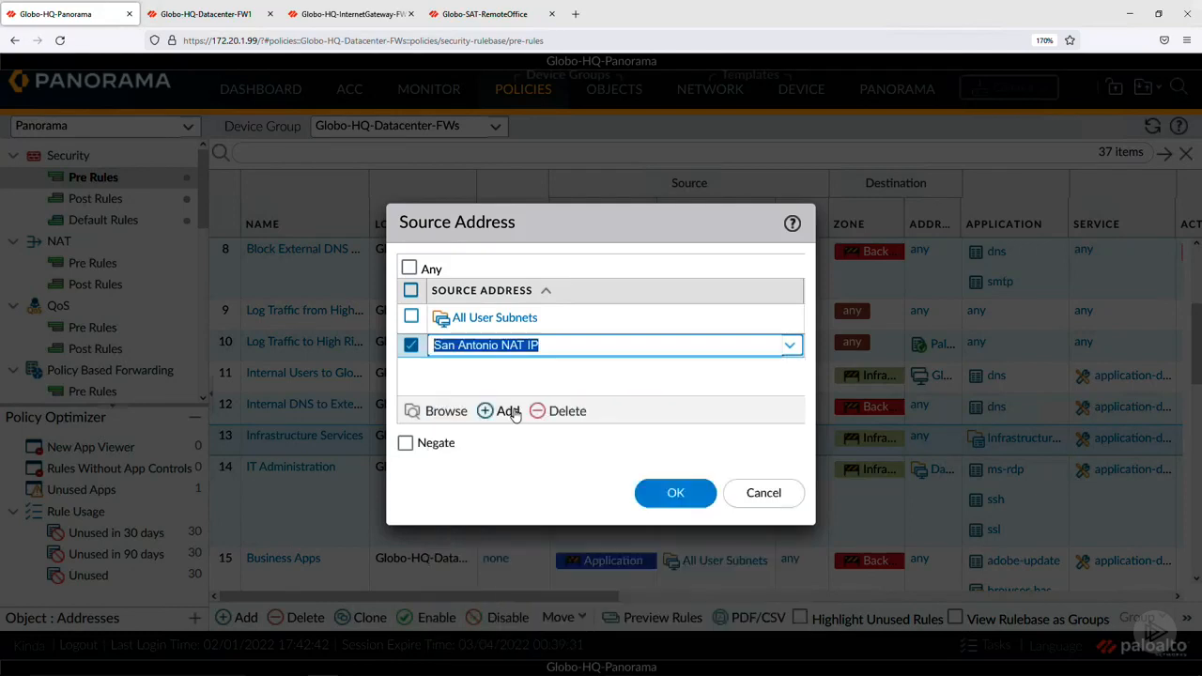
click(486, 410)
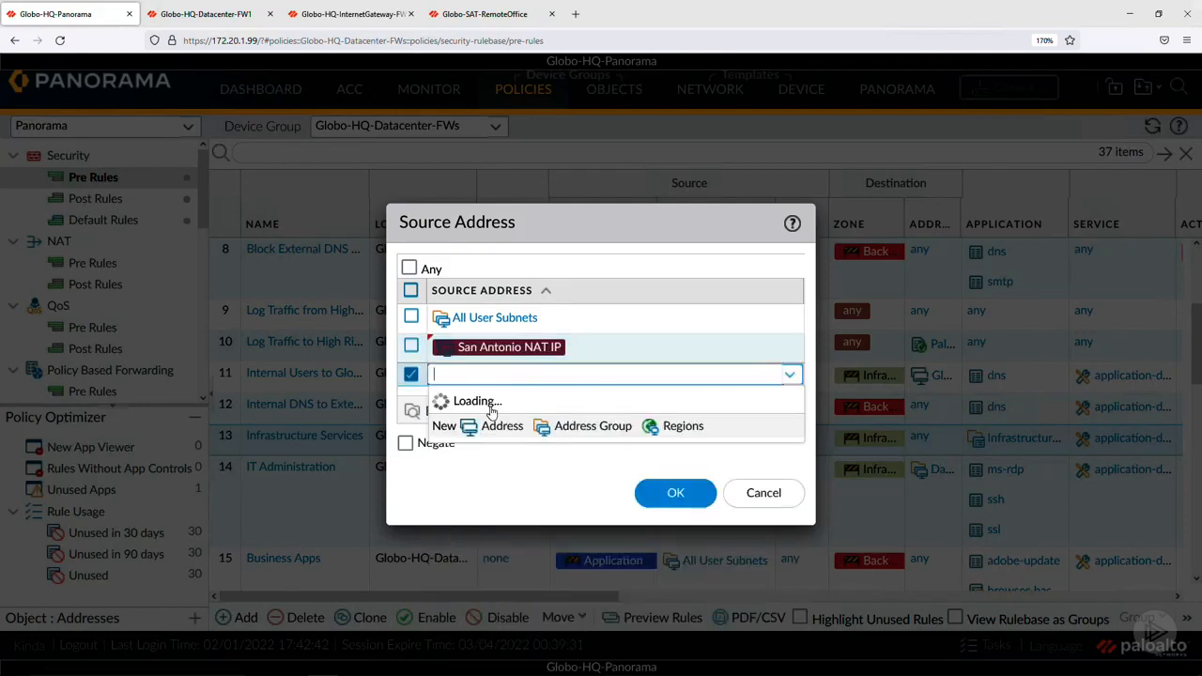
text(Portland)
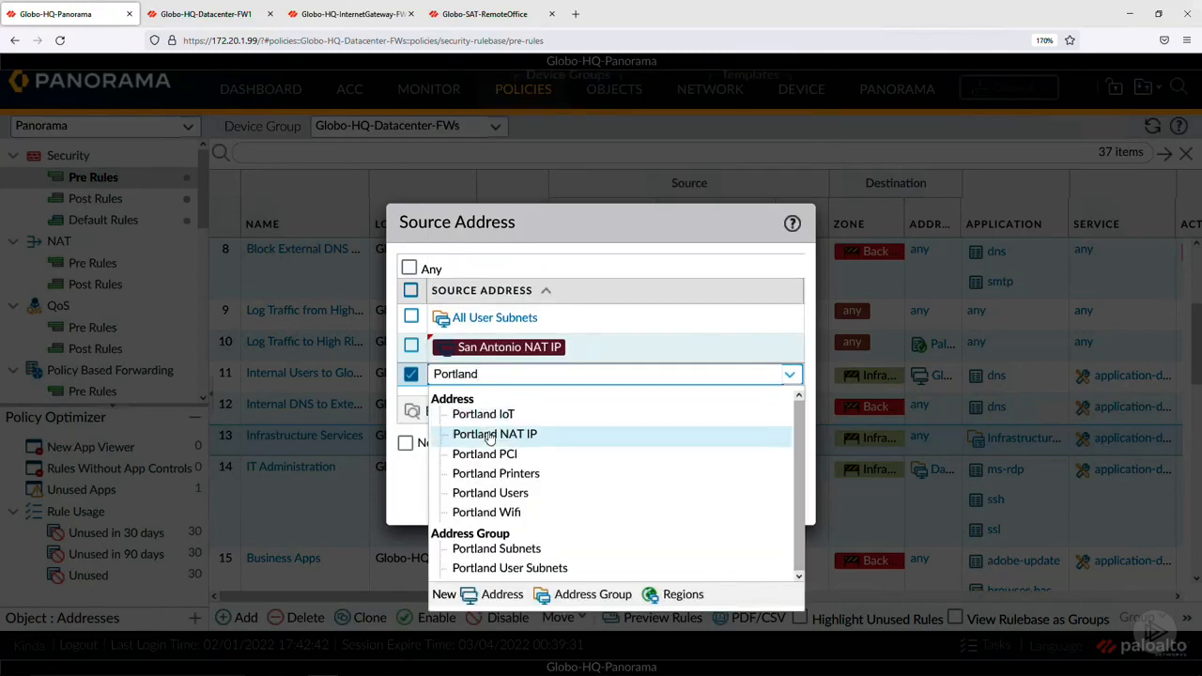
click(490, 434)
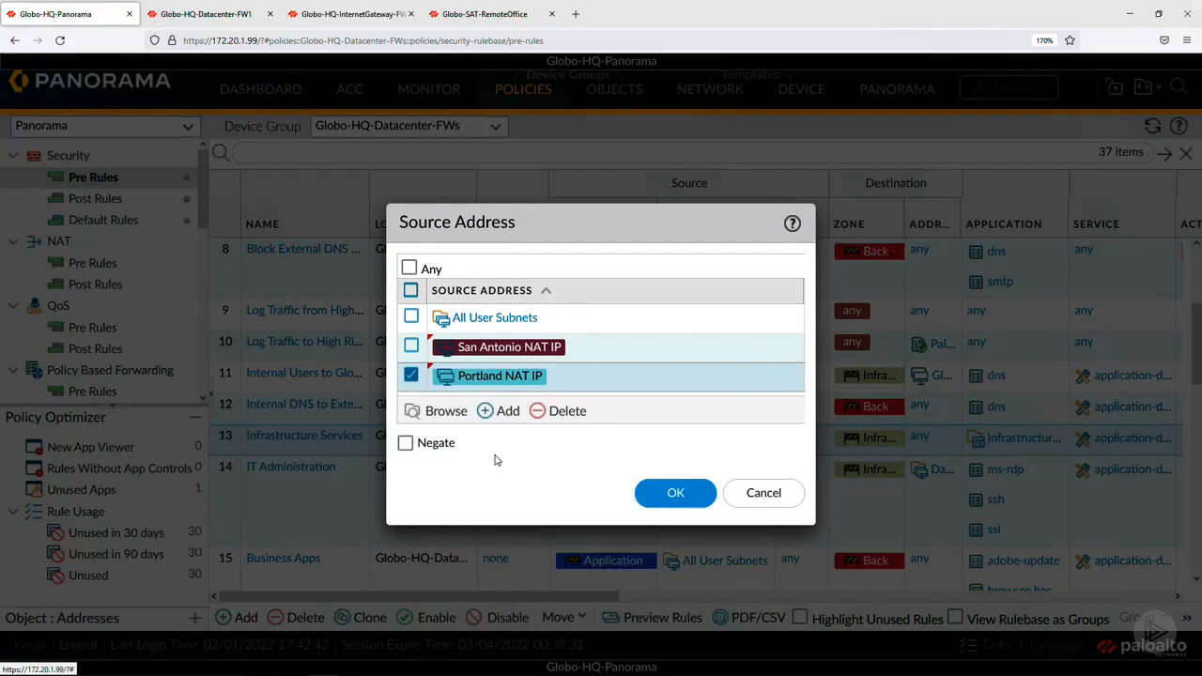
click(676, 493)
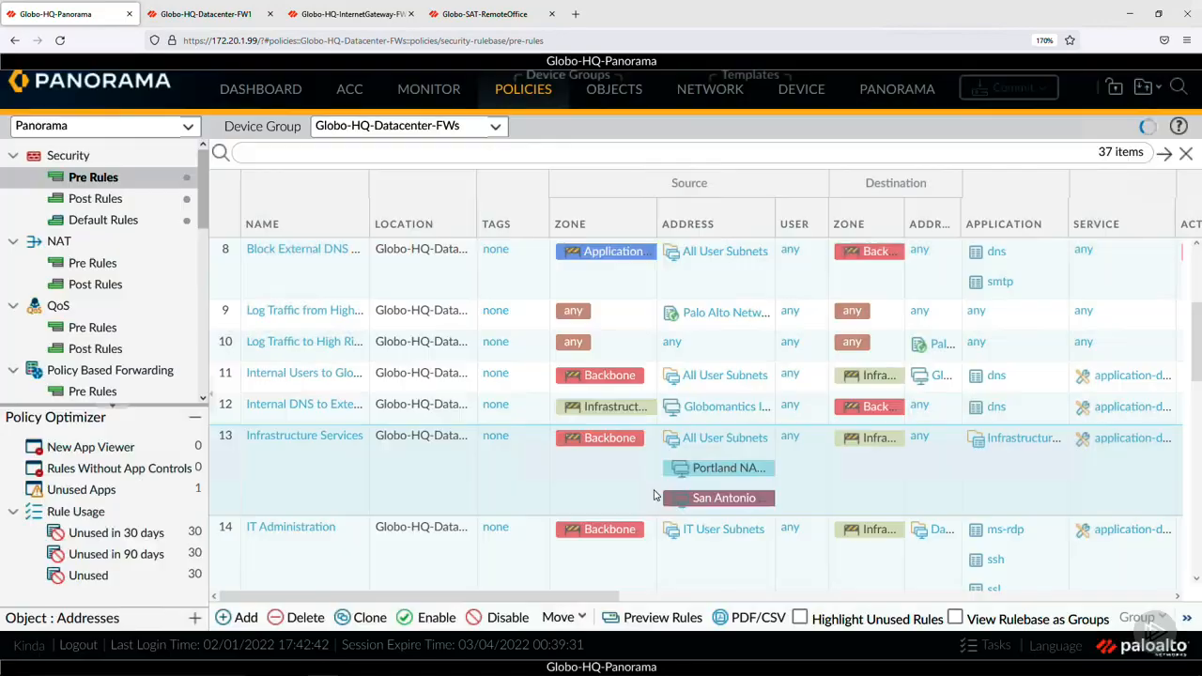
Step: Set the log forwarding profile of the Block Unexpected Apps from Any Zone rule (rule 36) to Traffic and Threat to Panorama
scroll(654, 496, down, 5)
scroll(655, 496, down, 10)
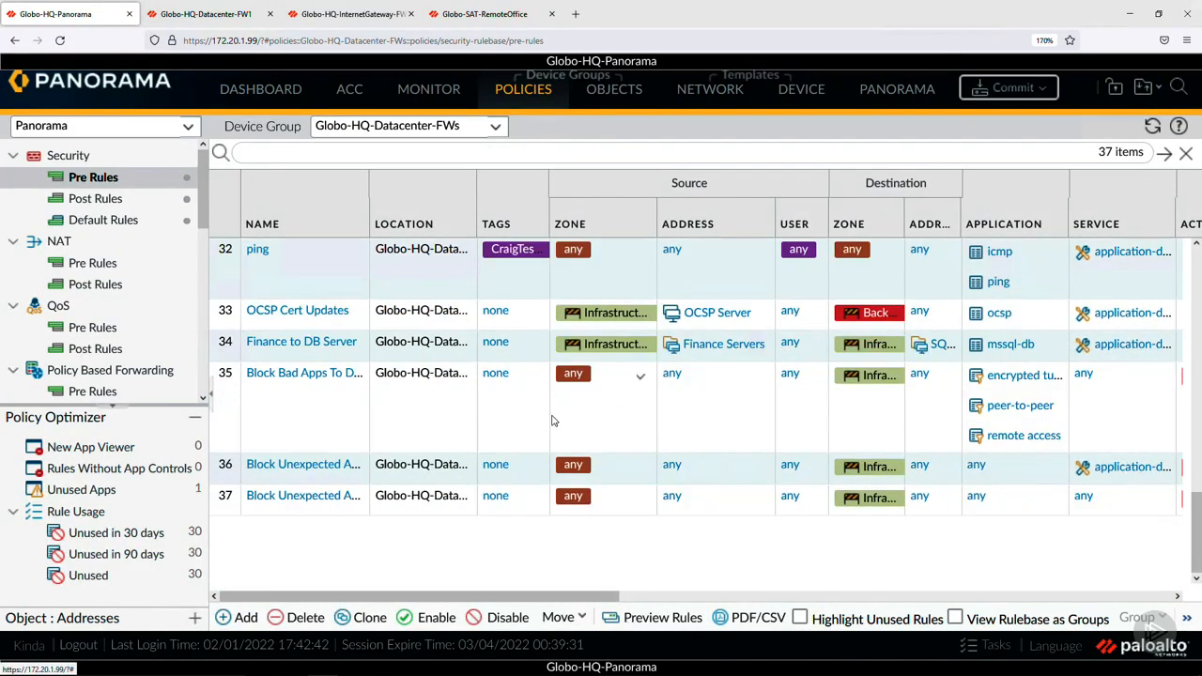
click(316, 470)
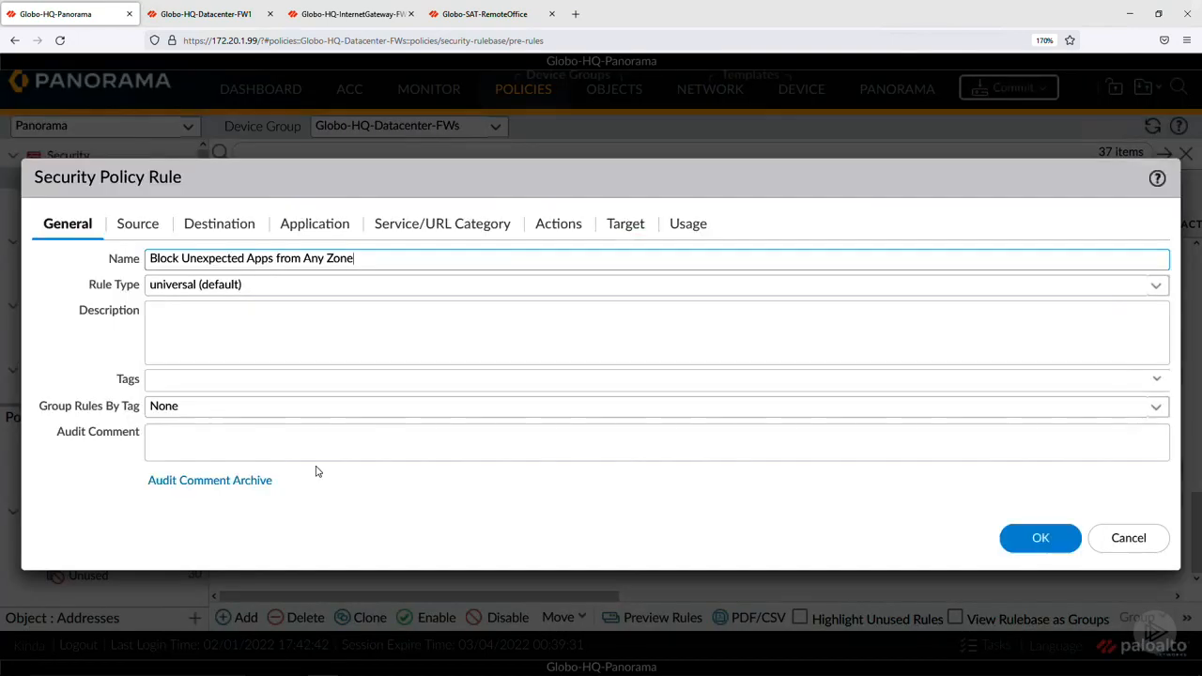
click(570, 235)
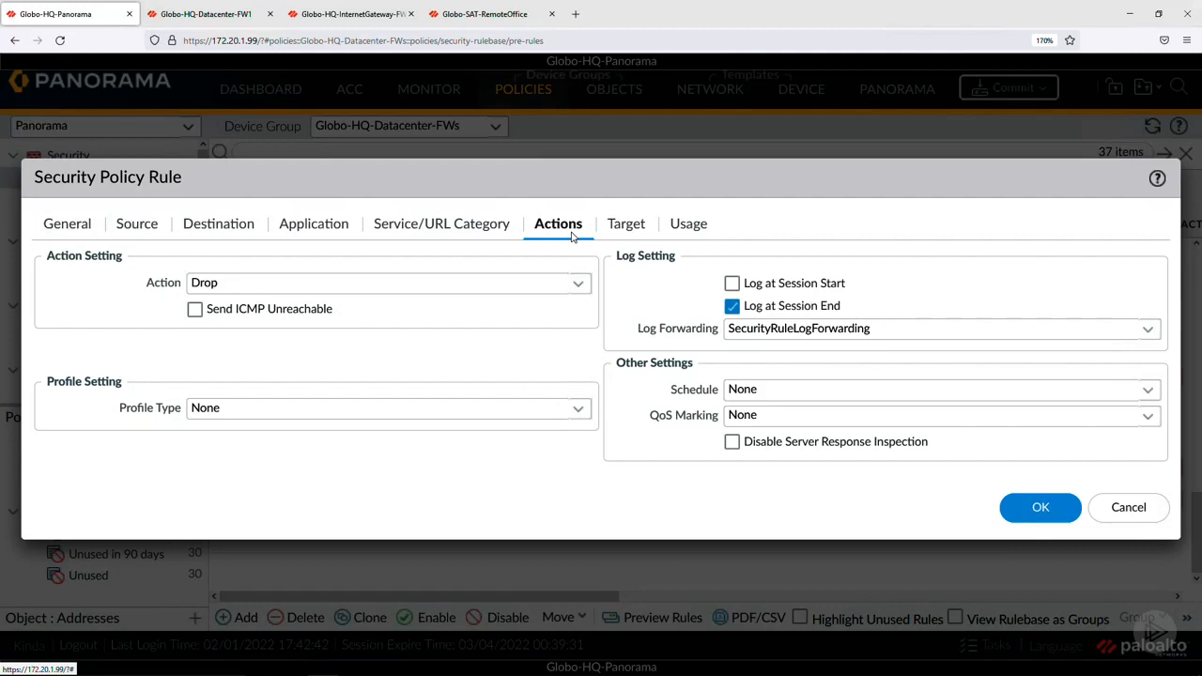
click(1147, 328)
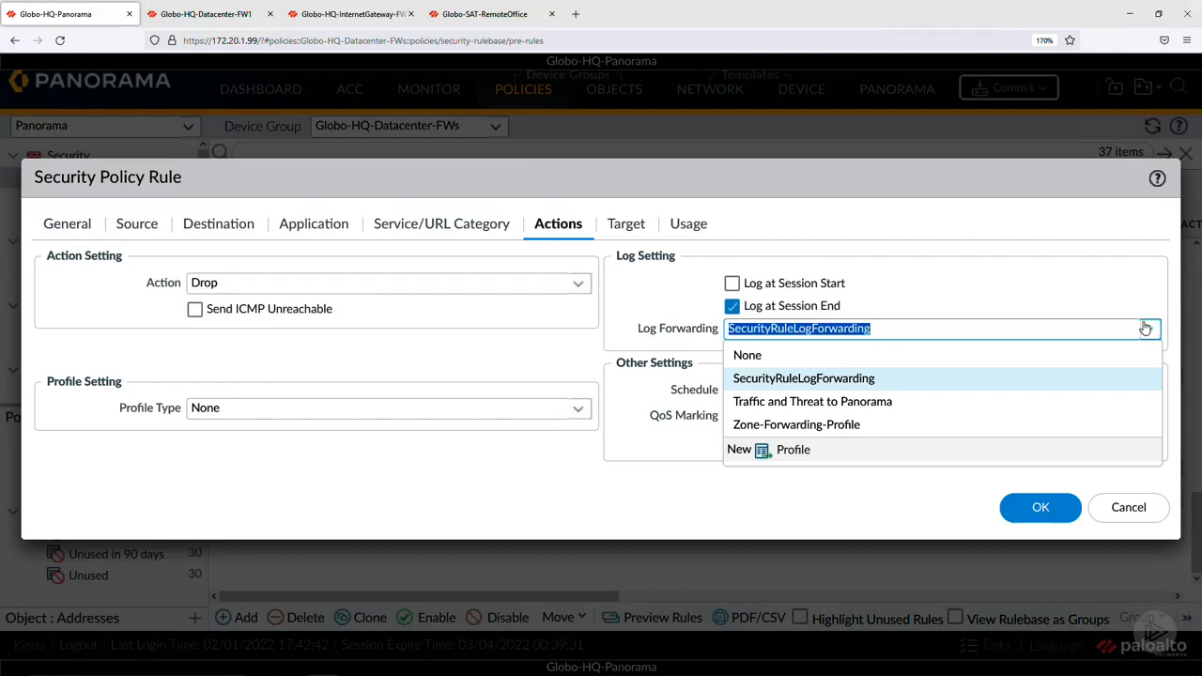
click(960, 402)
click(1018, 504)
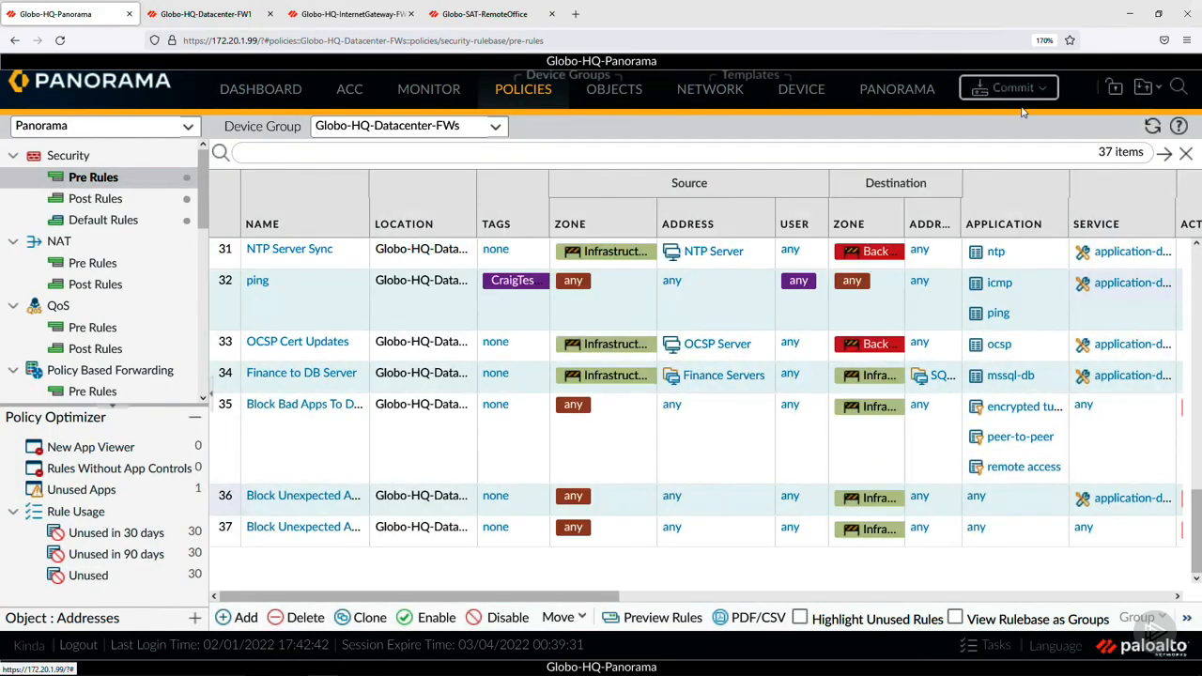
Step: Commit all changes and push them to the Globo-HQ-Datacenter-FWs device group, and check the commit task on Globo-HQ-Datacenter-FW1
click(1014, 87)
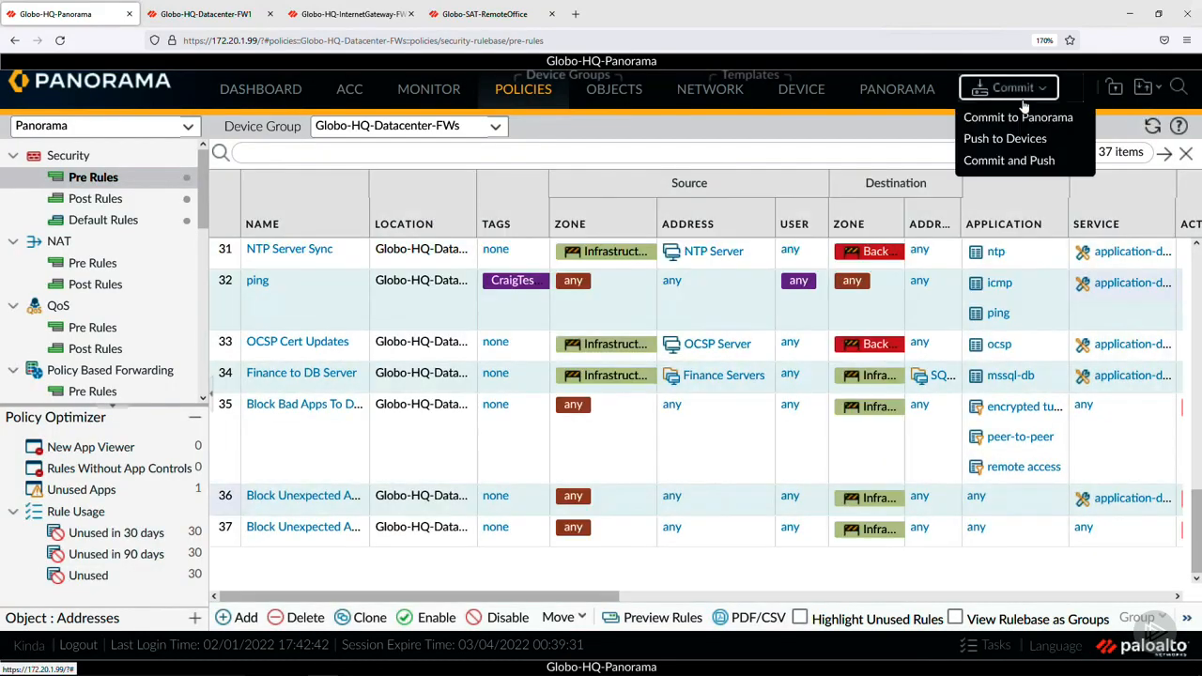
click(1010, 160)
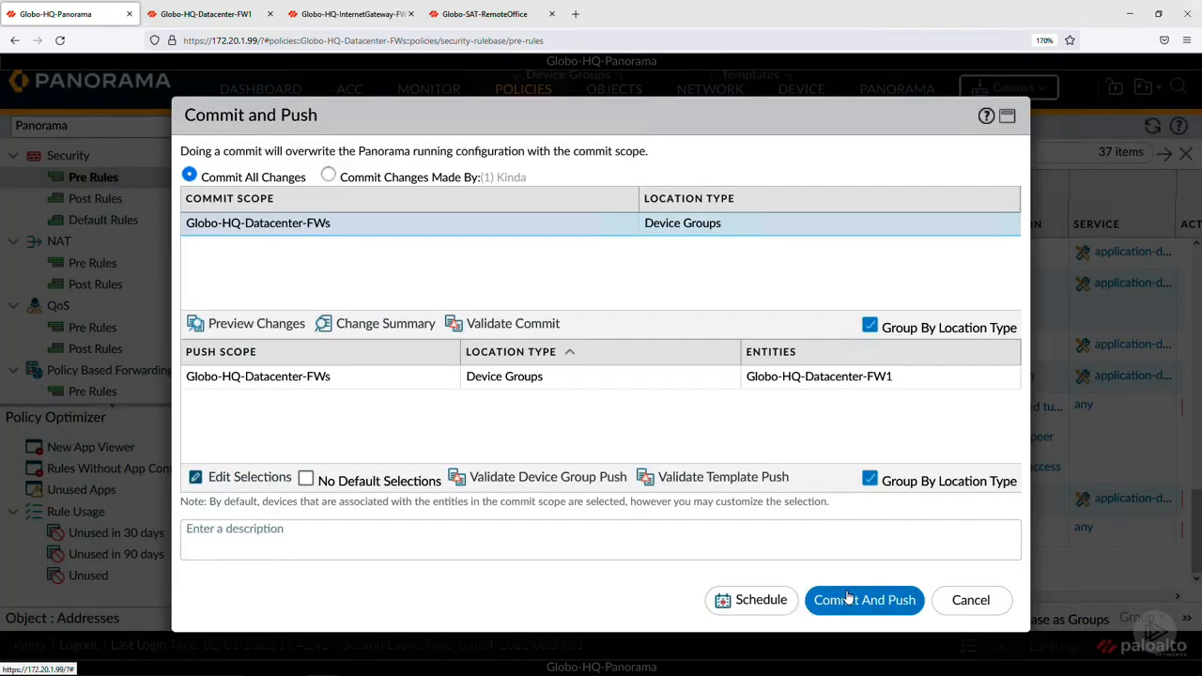
click(848, 600)
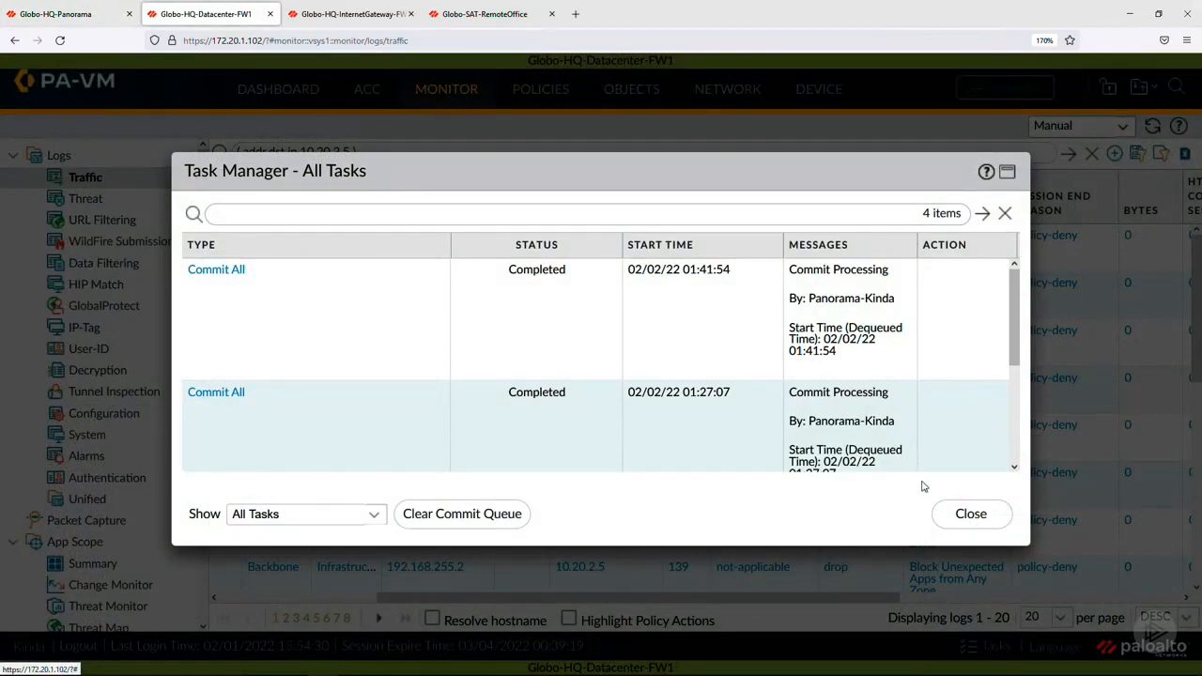
click(975, 517)
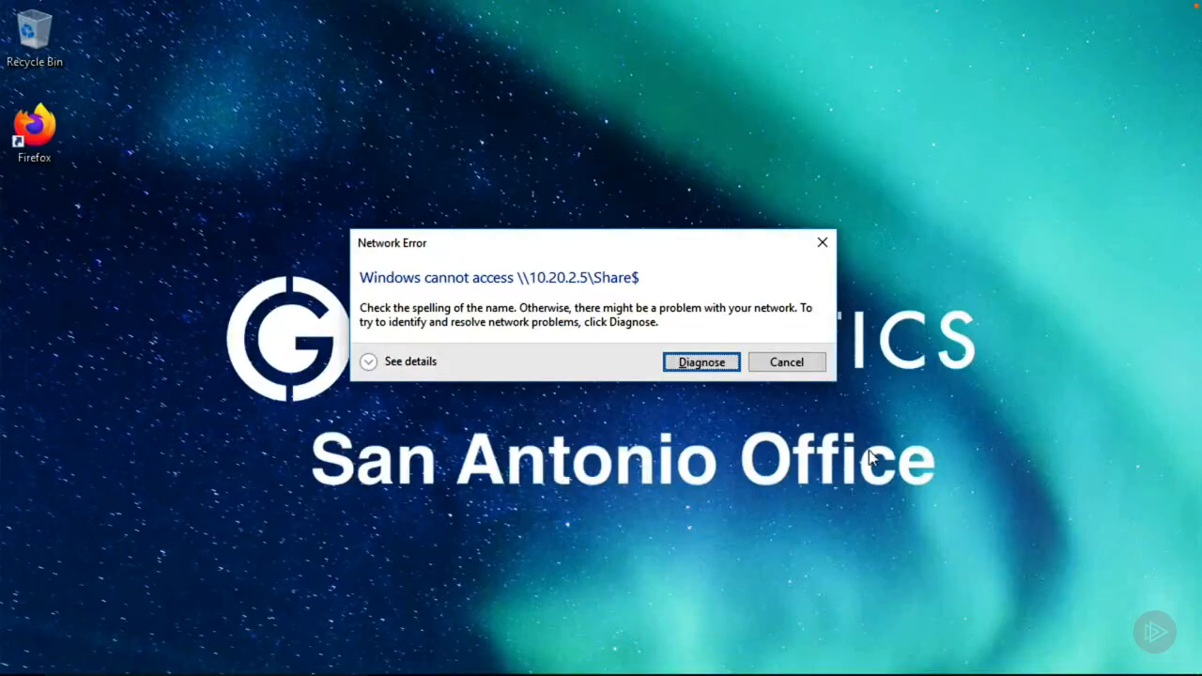
Step: On the San Antonio office computer, dismiss the network error and retry opening \\10.20.2.5\Share$
click(787, 362)
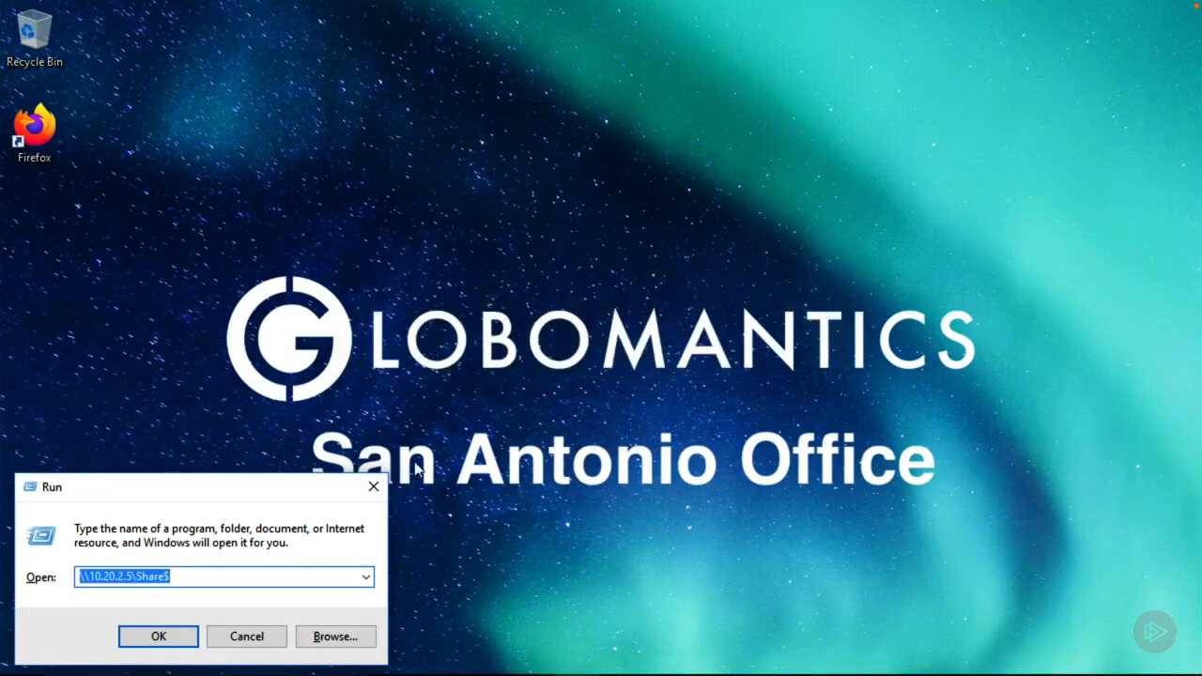
click(175, 637)
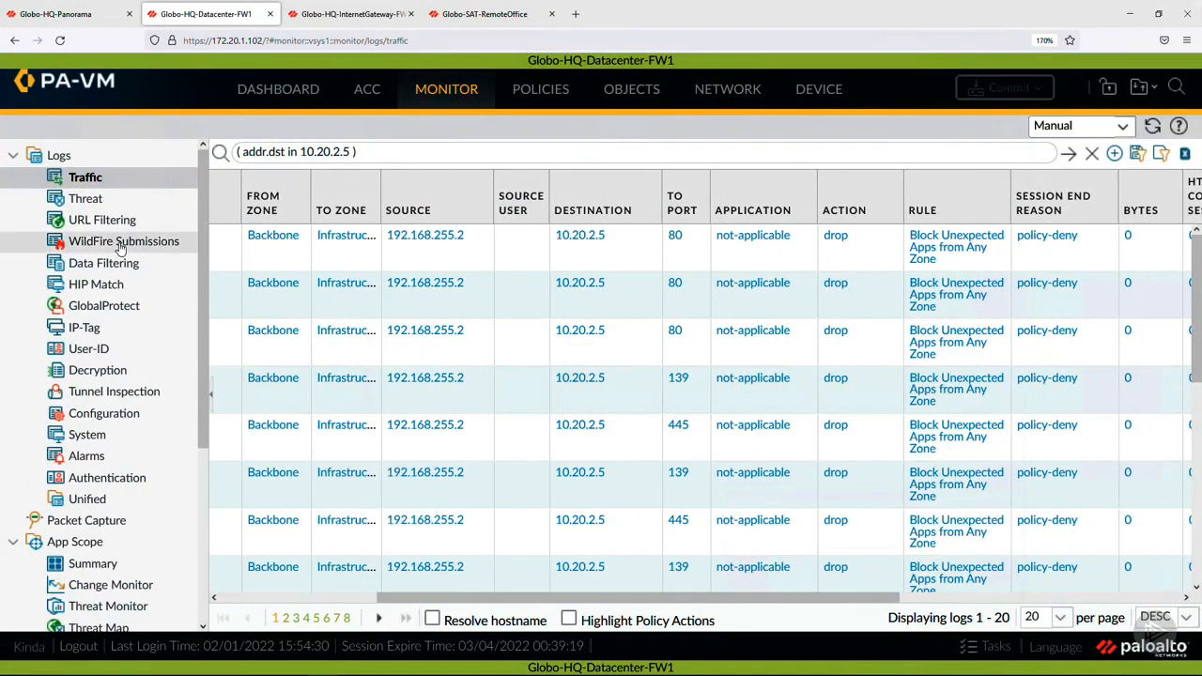
Step: In Panorama, review the traffic logs for destination 10.20.2.5 with a narrower Type column, and inspect the Globo-SAT-RemoteOffice entry's source NAT details
click(82, 20)
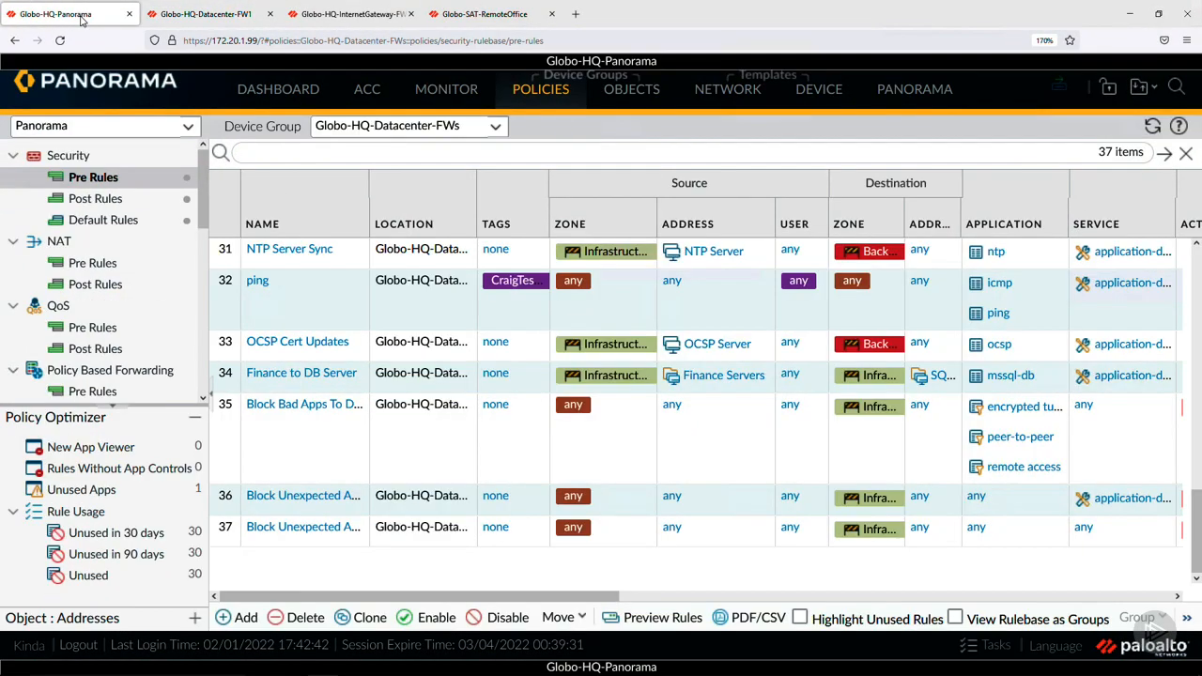
click(434, 90)
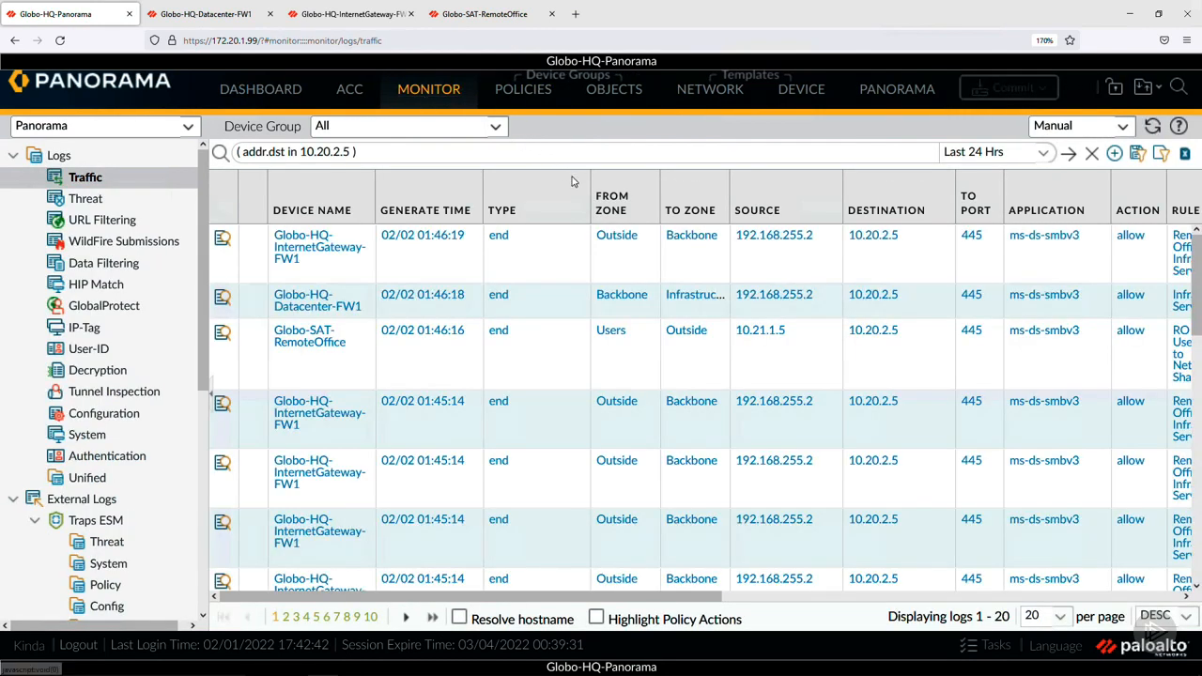
drag(589, 191, 530, 195)
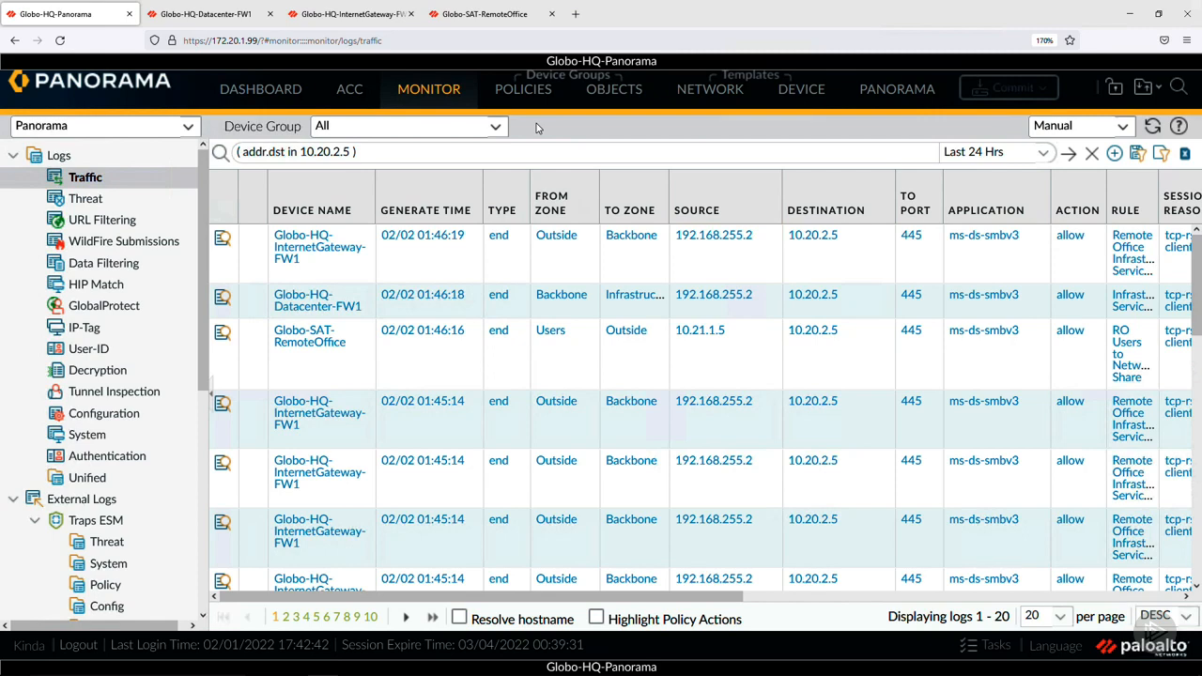
click(229, 338)
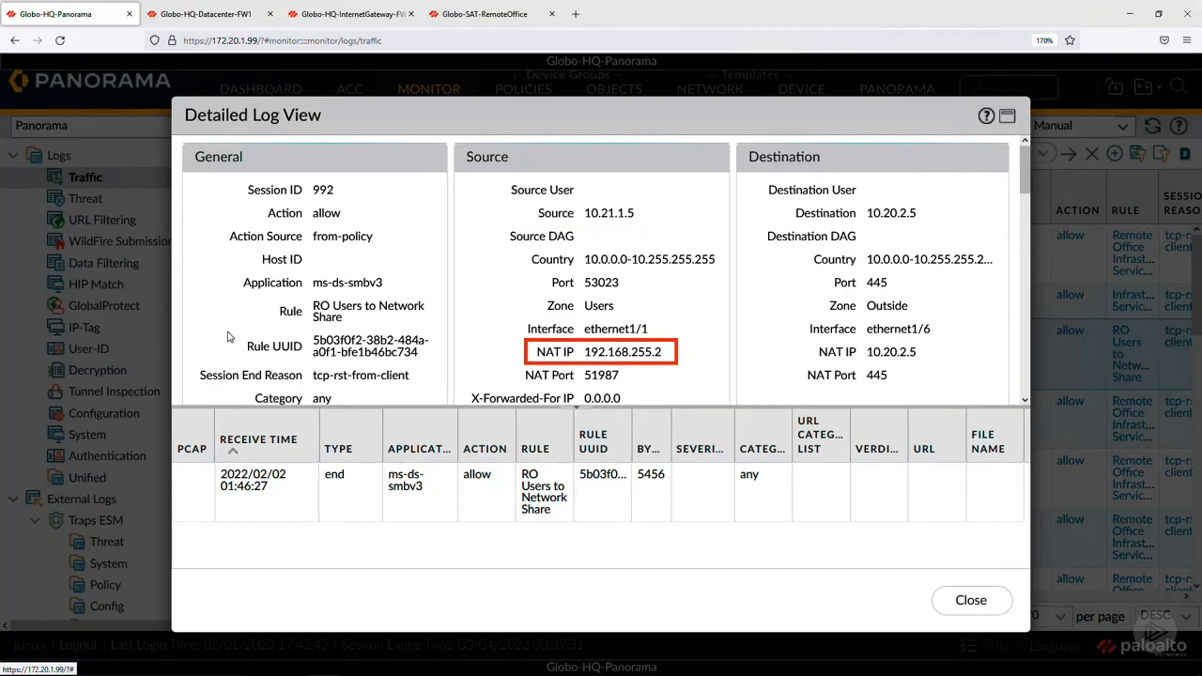
click(952, 604)
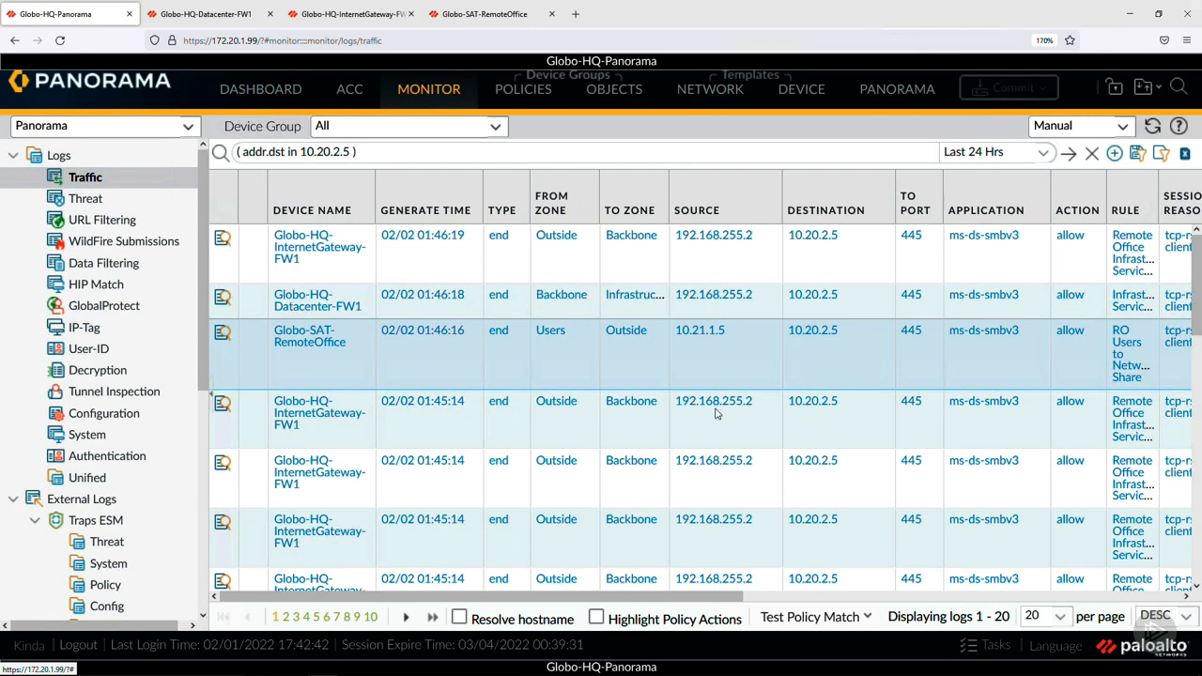
Step: Show the network activity of all device groups in Panorama's ACC
click(350, 91)
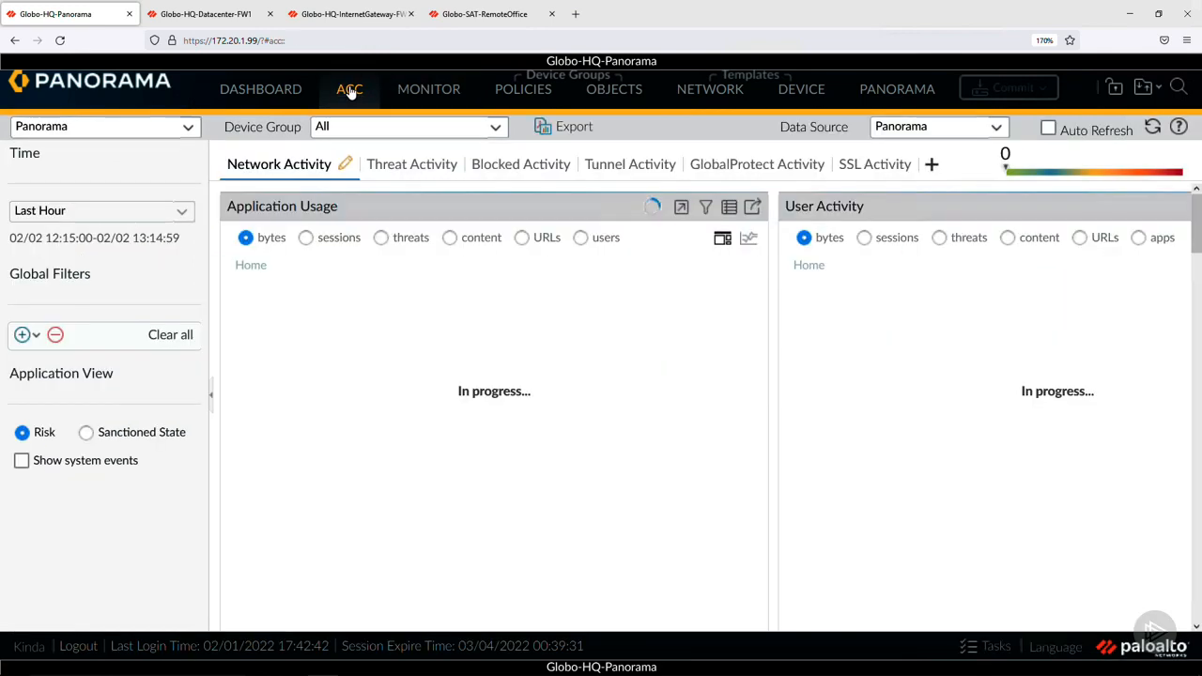